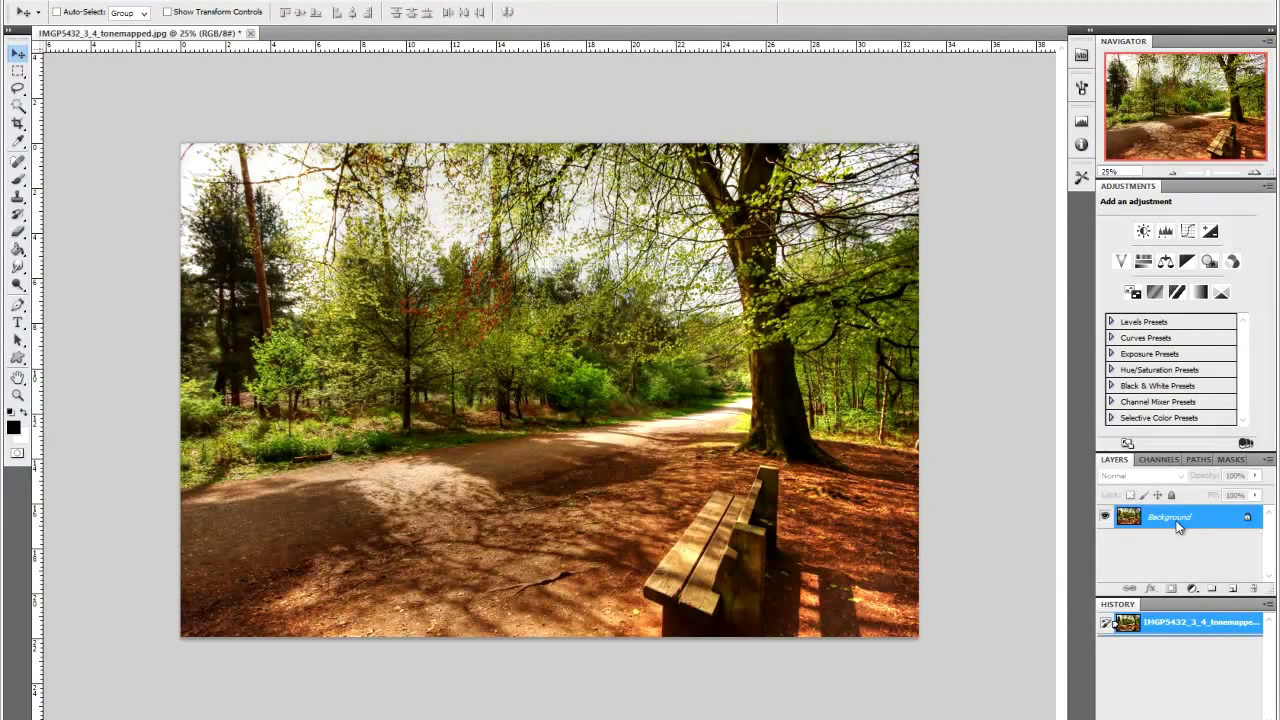
Step: Drag on the Background layer of the forest path photo in the Layers panel
left_click_drag(1178, 527, 1176, 519)
Step: Duplicate the photo as Layer 1 and desaturate that copy to black and white
key("ctrl+j")
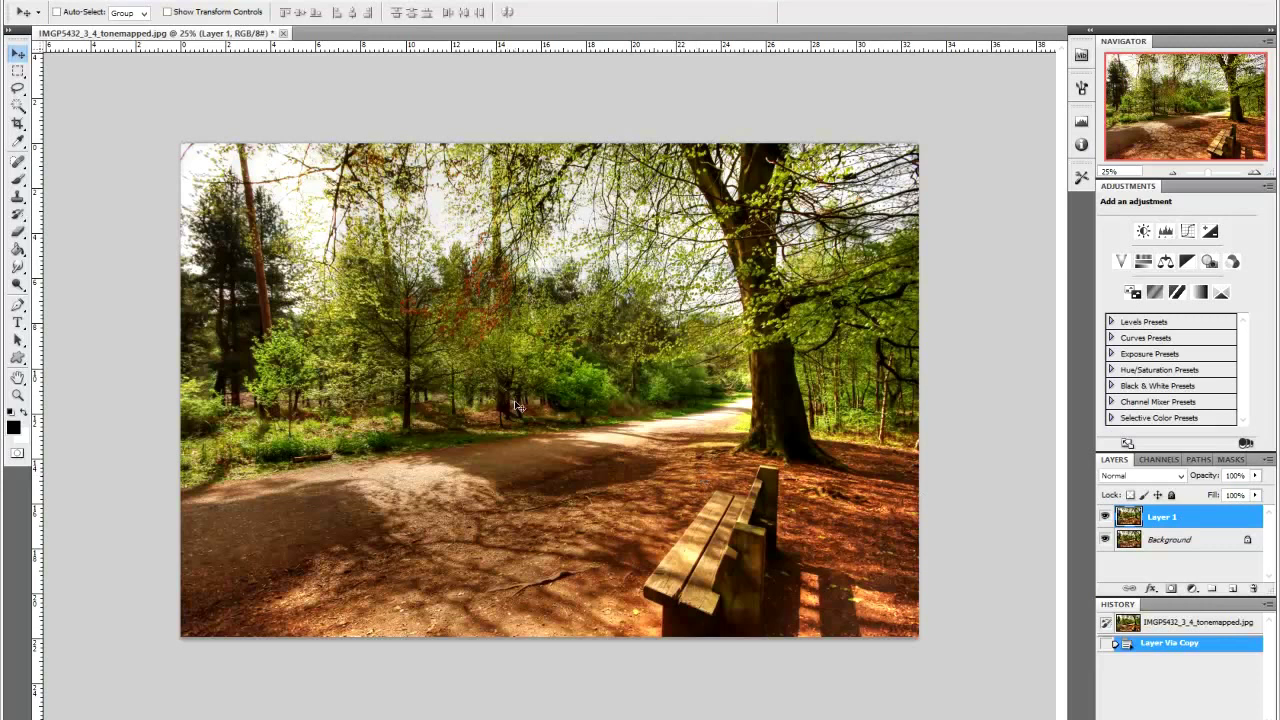
key("ctrl+shift+u")
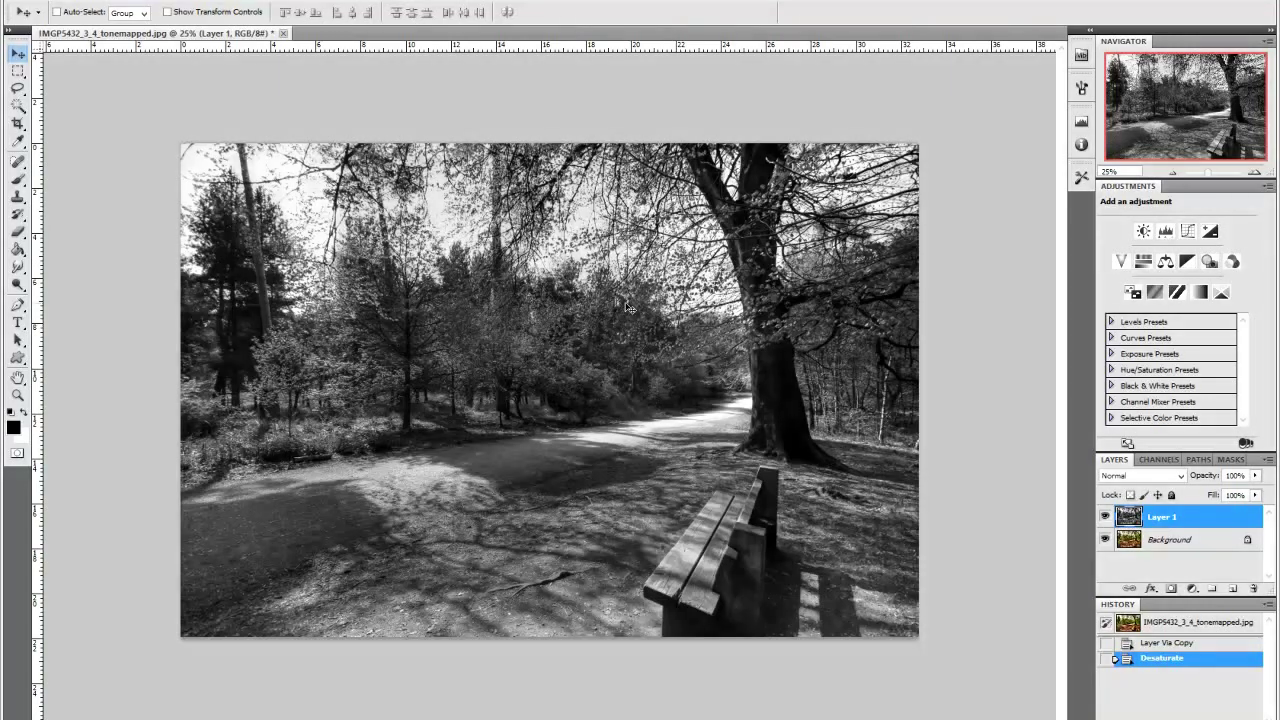
Step: Apply Levels to Layer 1 with the black input raised to about 193
key("ctrl+l")
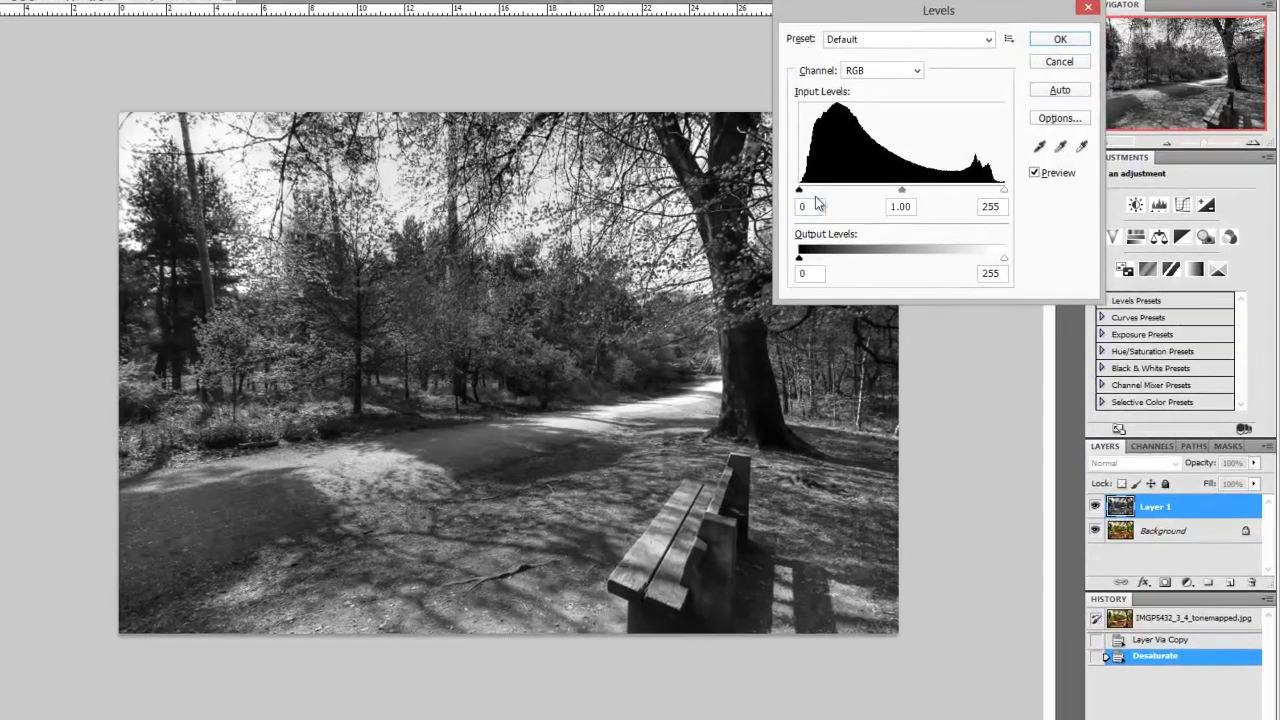
left_click_drag(825, 216, 937, 220)
left_click_drag(827, 72, 876, 76)
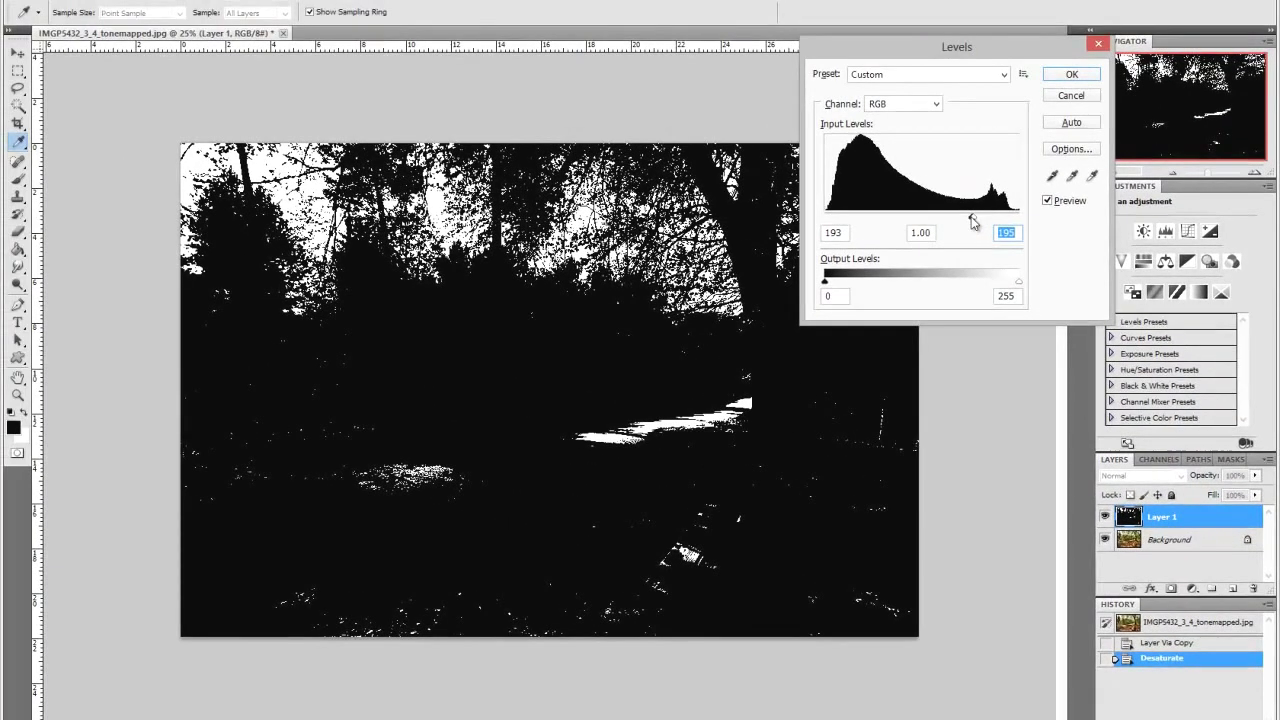
left_click(1069, 76)
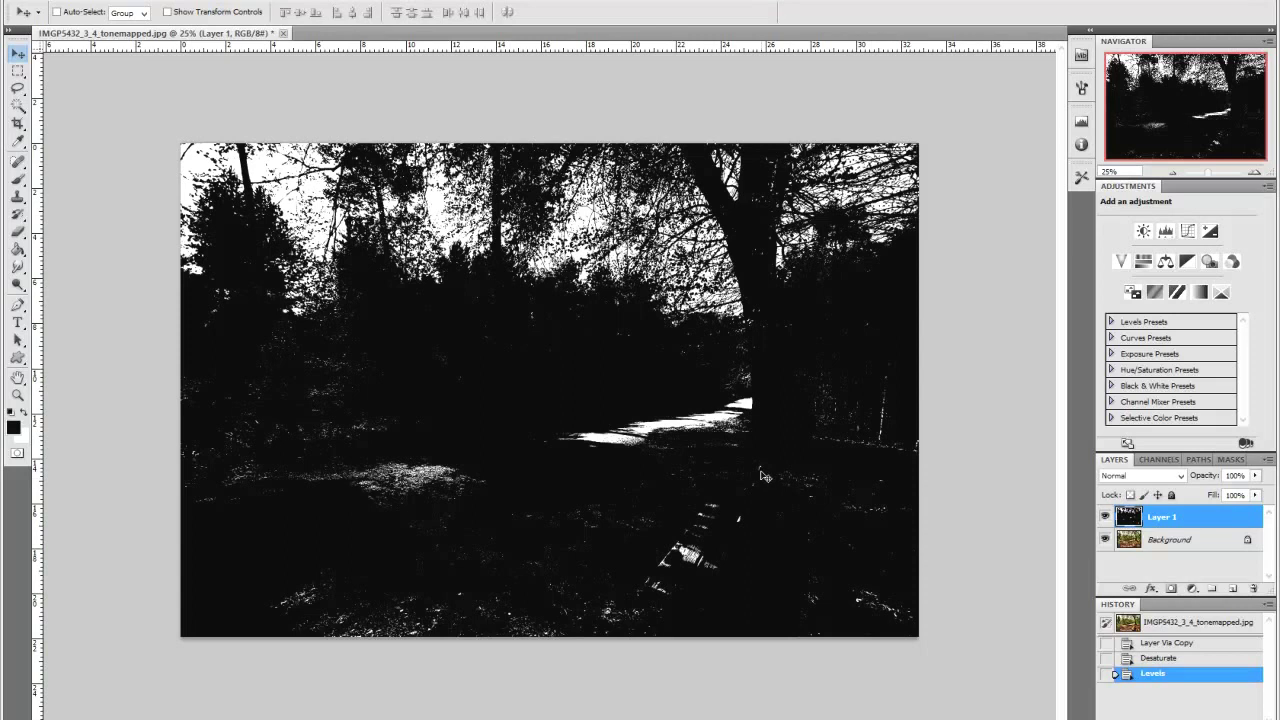
key("b")
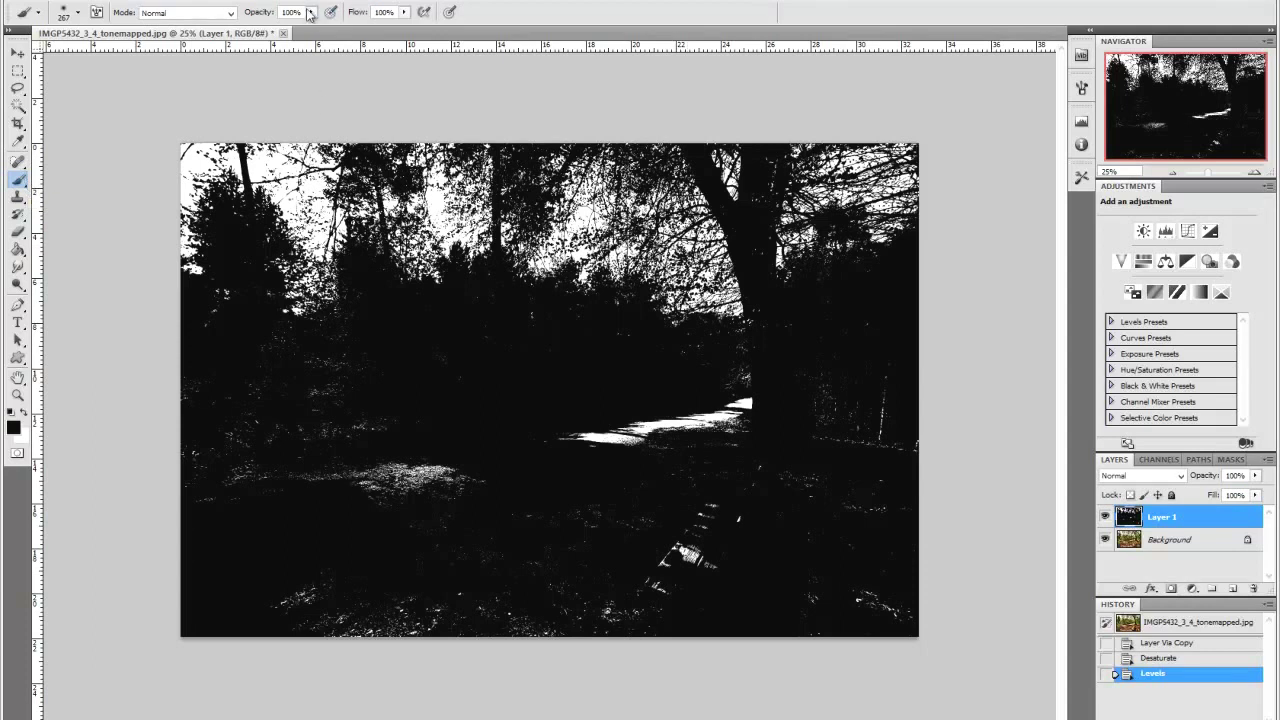
Step: Paint black over the top, right sky and bottom specks, keeping the upper-left glow
mouse_move(318, 160)
left_mouse_down()
mouse_move(883, 163)
mouse_move(723, 171)
mouse_move(823, 194)
mouse_move(552, 272)
mouse_move(660, 229)
mouse_move(849, 249)
mouse_move(325, 212)
mouse_move(875, 318)
mouse_move(722, 386)
mouse_move(830, 400)
mouse_move(877, 441)
left_mouse_up()
mouse_move(523, 663)
left_mouse_down()
mouse_move(465, 642)
mouse_move(197, 623)
mouse_move(352, 610)
mouse_move(144, 555)
mouse_move(239, 521)
mouse_move(201, 505)
mouse_move(209, 462)
mouse_move(249, 483)
mouse_move(148, 376)
mouse_move(206, 422)
left_mouse_up()
left_click_drag(496, 630, 586, 634)
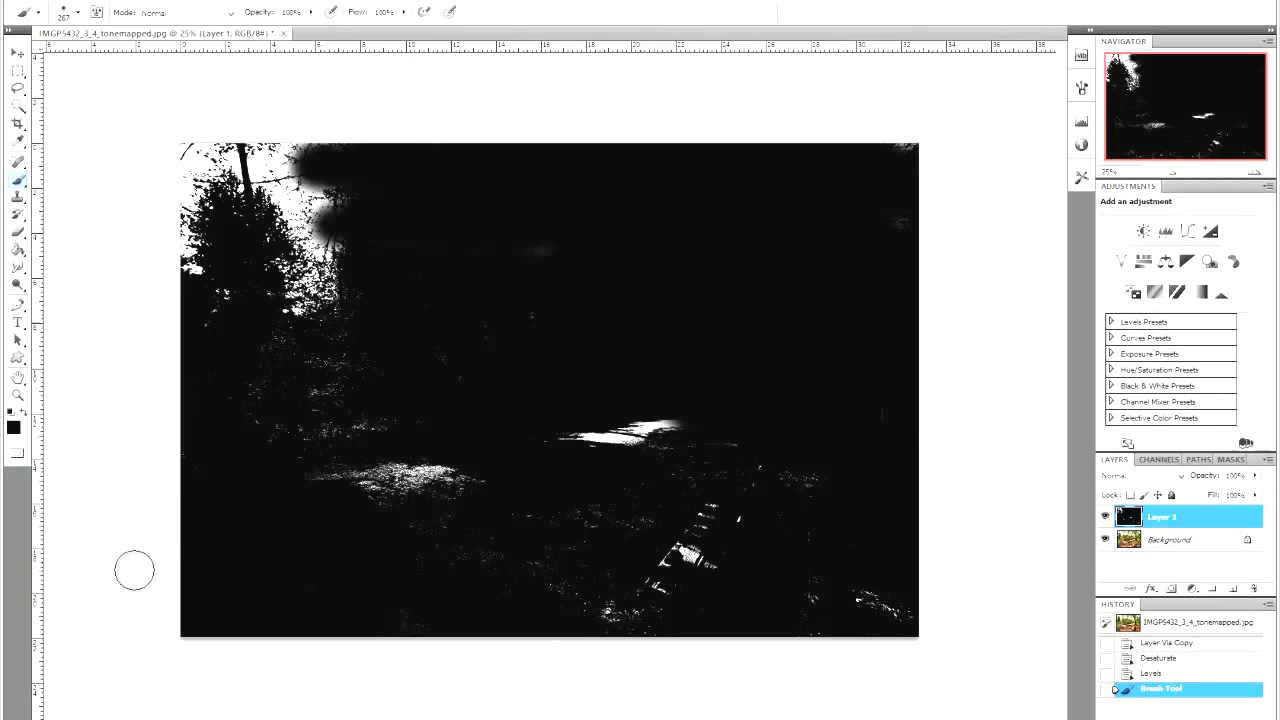
left_click_drag(331, 177, 282, 152)
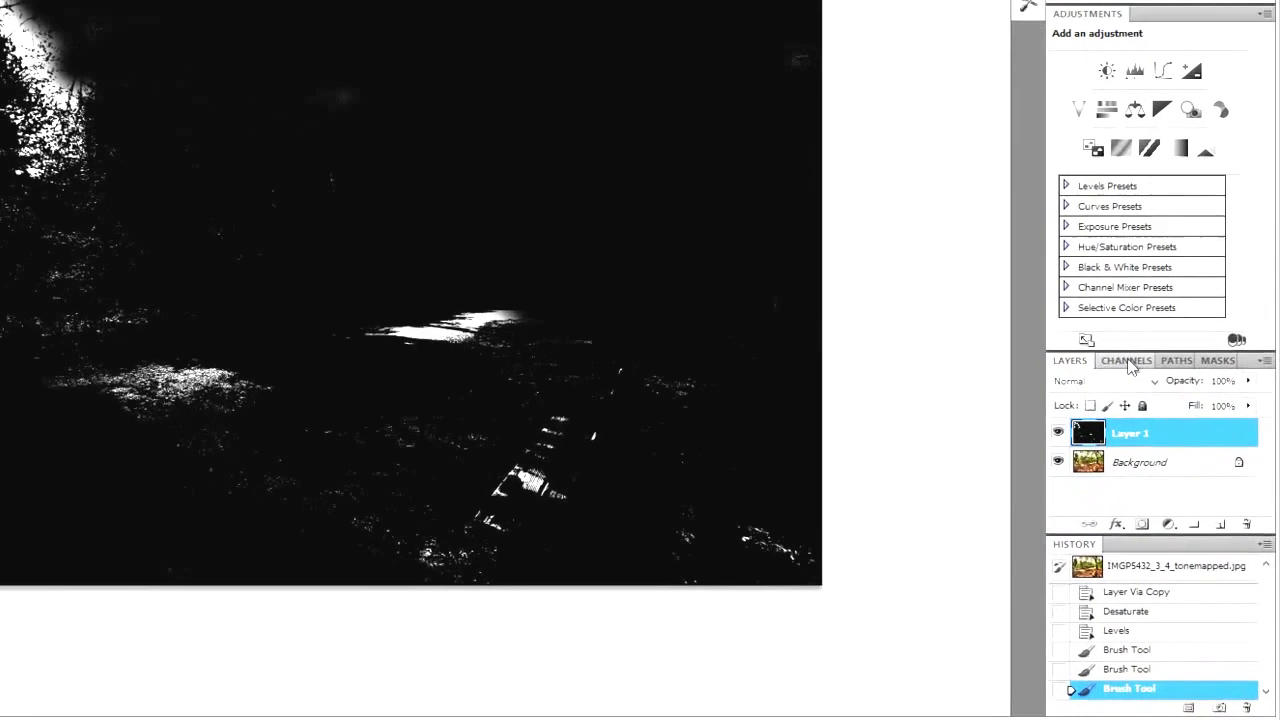
Step: Load the channel highlights as a selection, then return to the Layers panel
left_click(1159, 459)
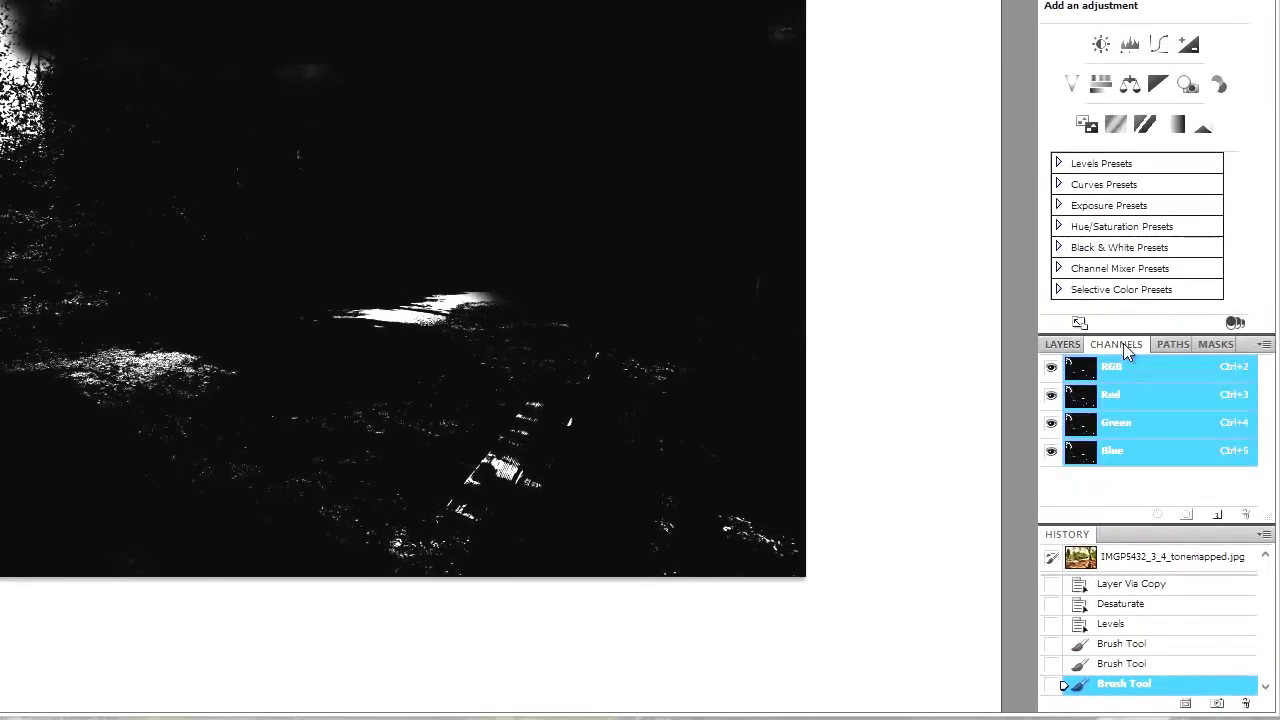
left_click(1158, 515)
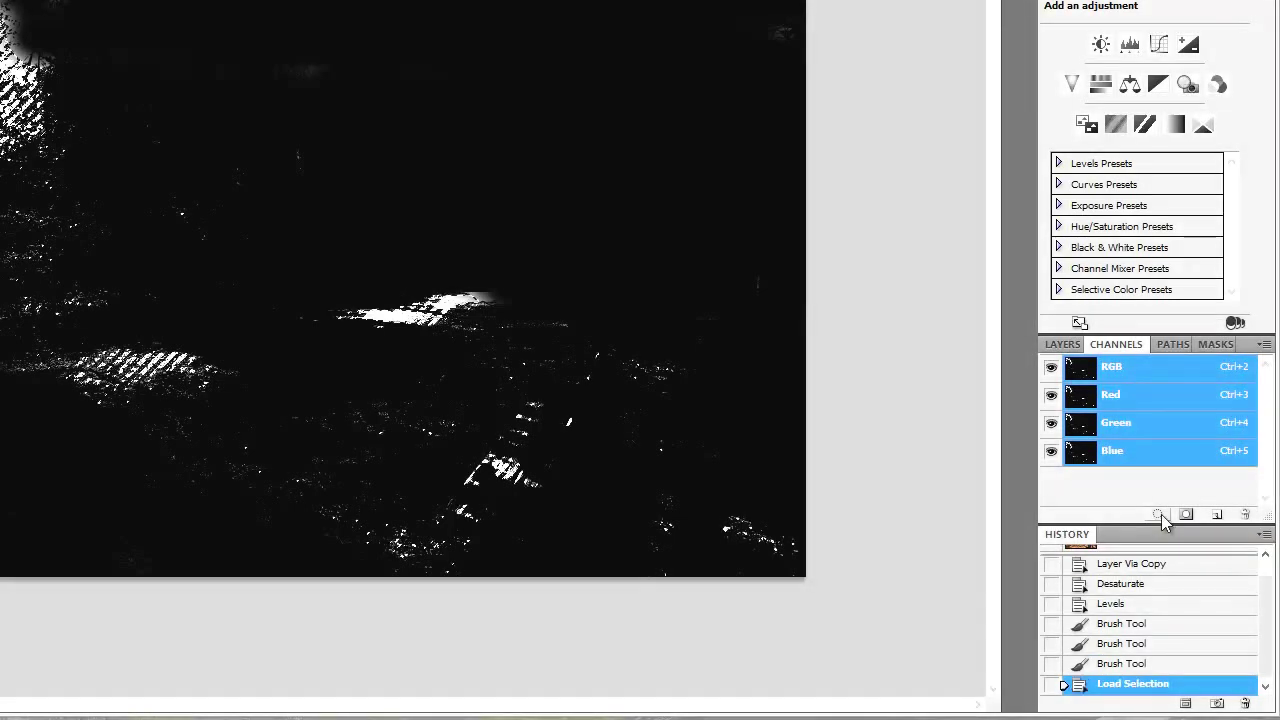
left_click(1060, 344)
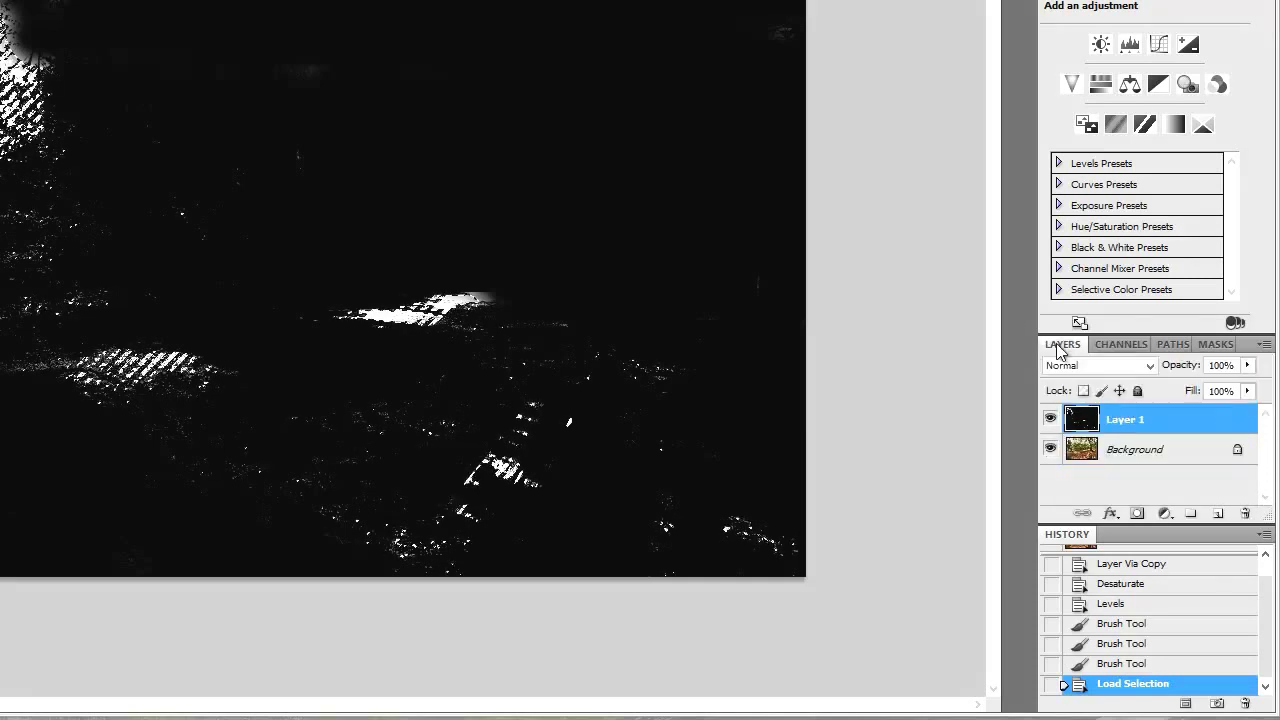
Step: Add Layer 2, fill the highlight selection on it, and delete Layer 1
left_click(1219, 514)
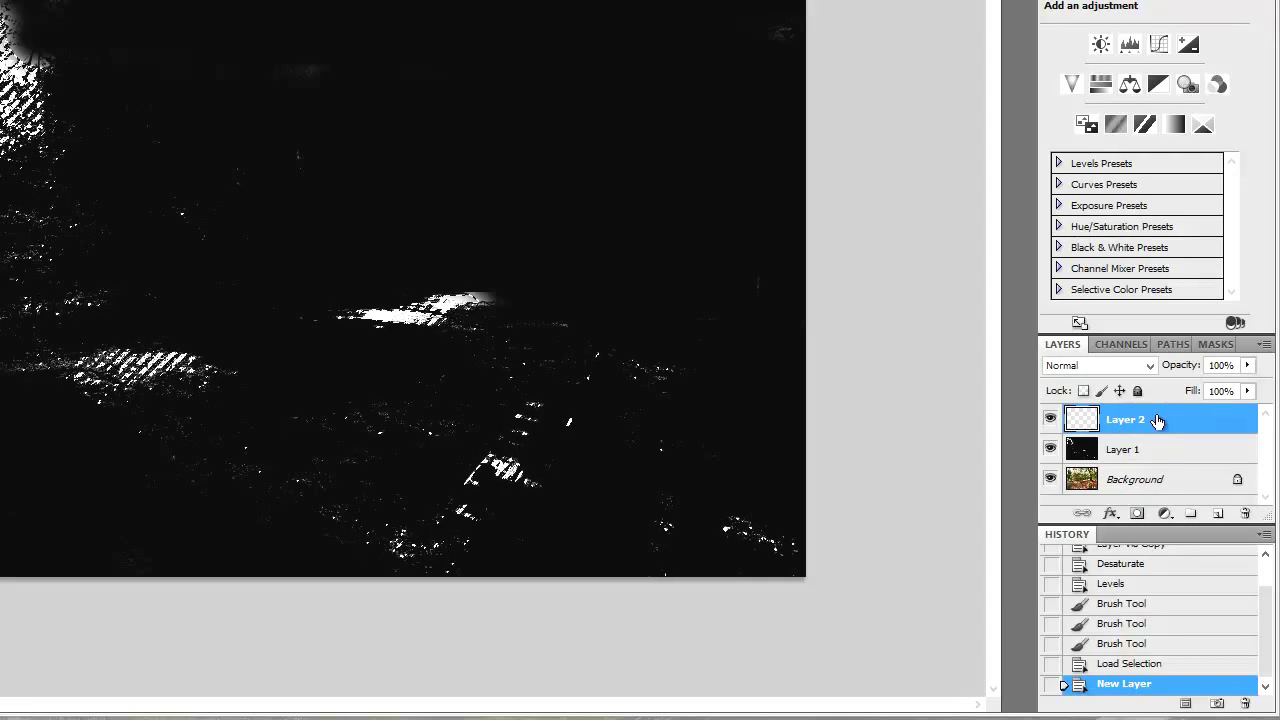
key("alt+BackSpace")
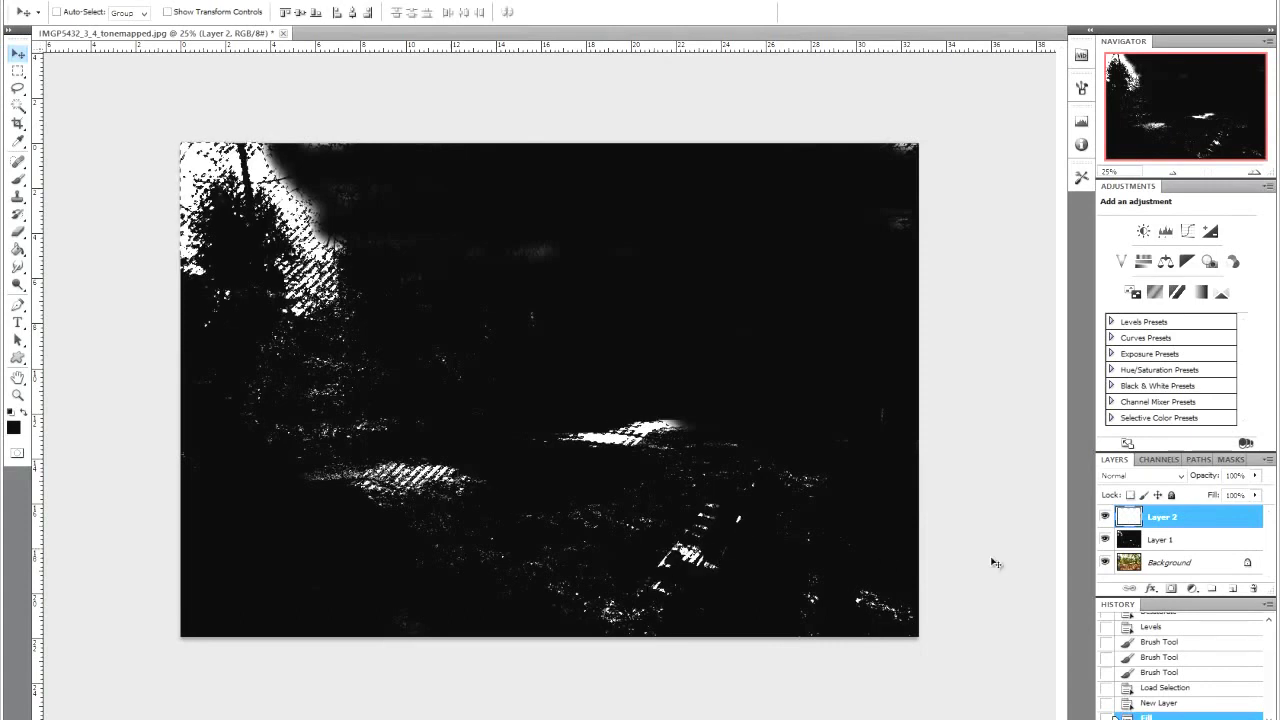
left_click(1167, 545)
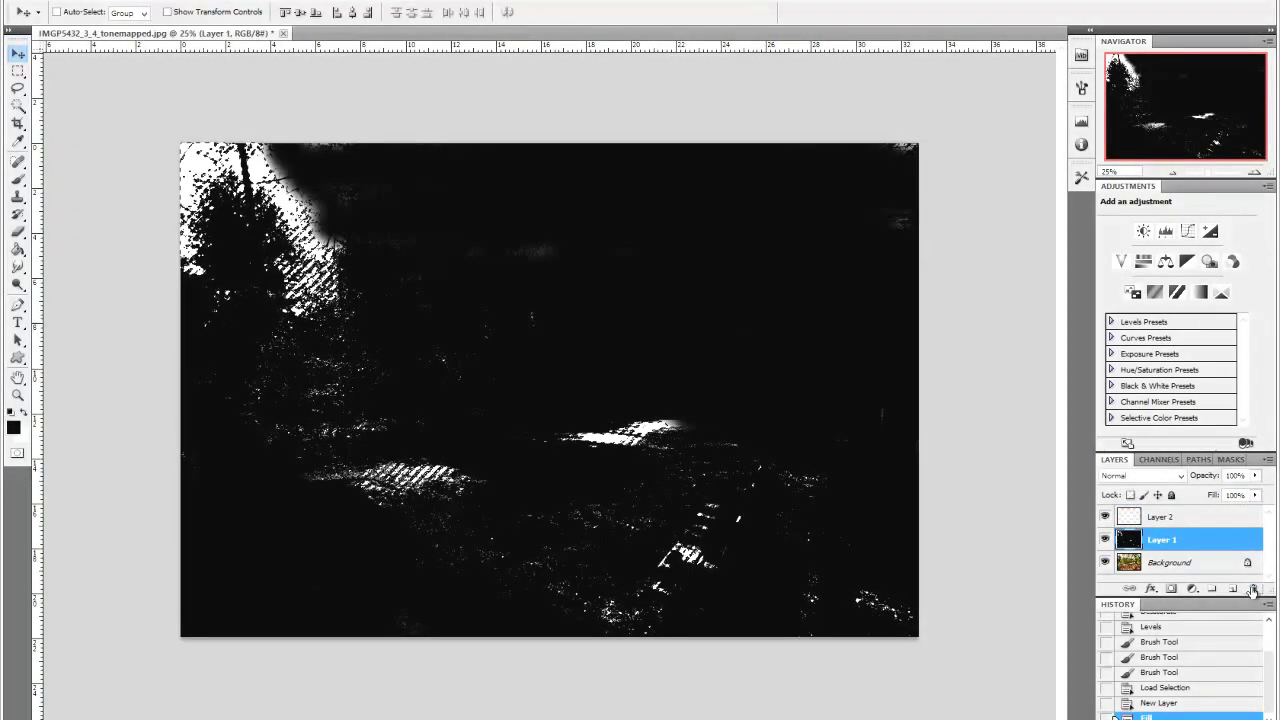
left_click(1253, 590)
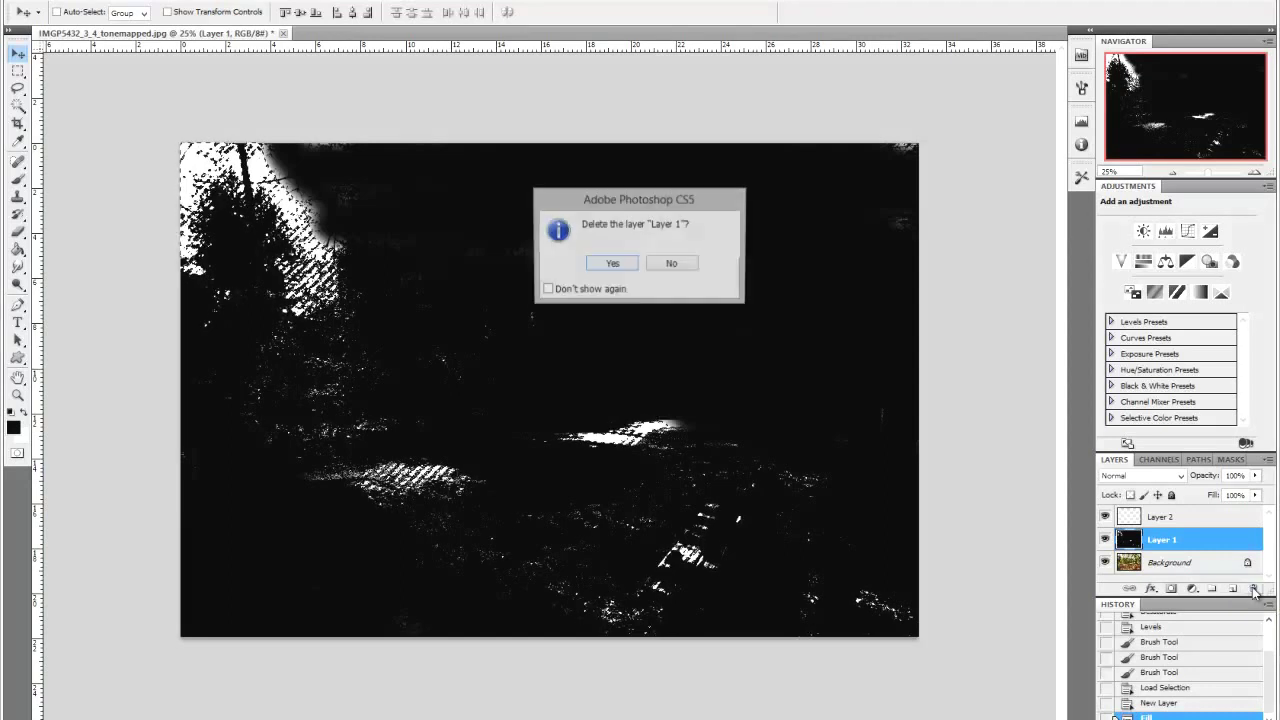
left_click(609, 266)
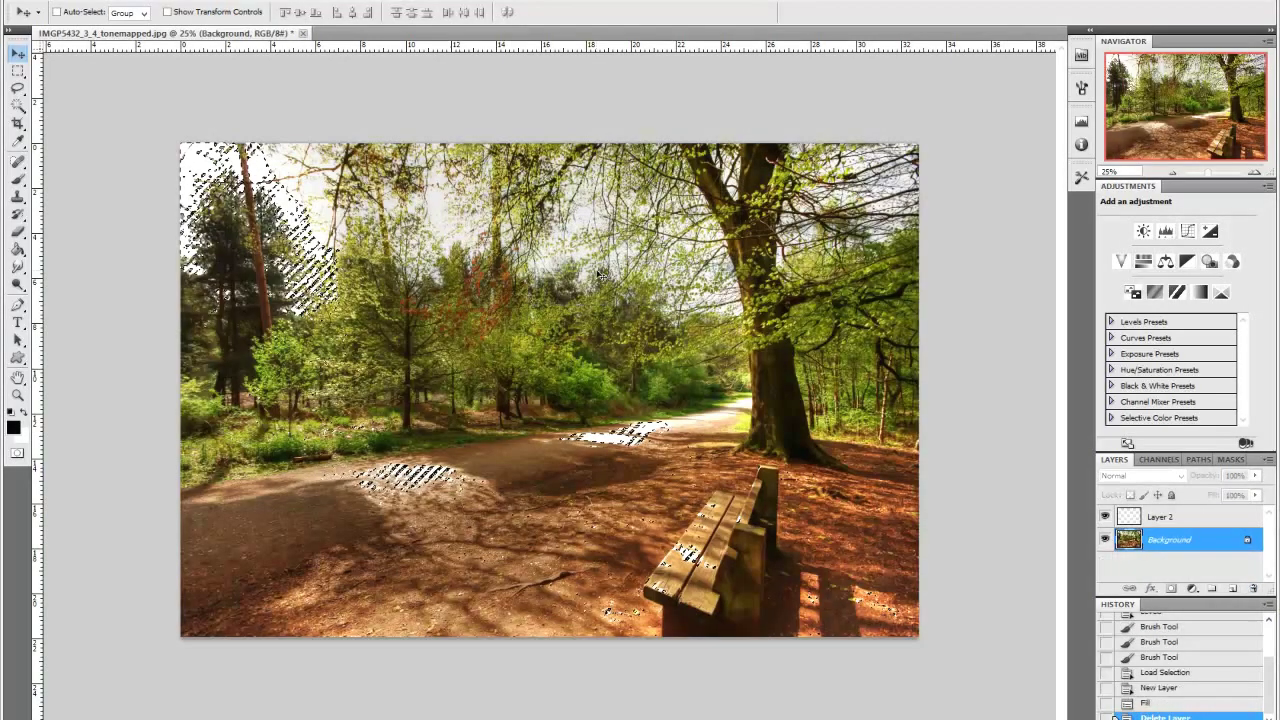
Step: Select Layer 2 and copy its highlight selection onto a new Layer 3
left_click(1168, 518)
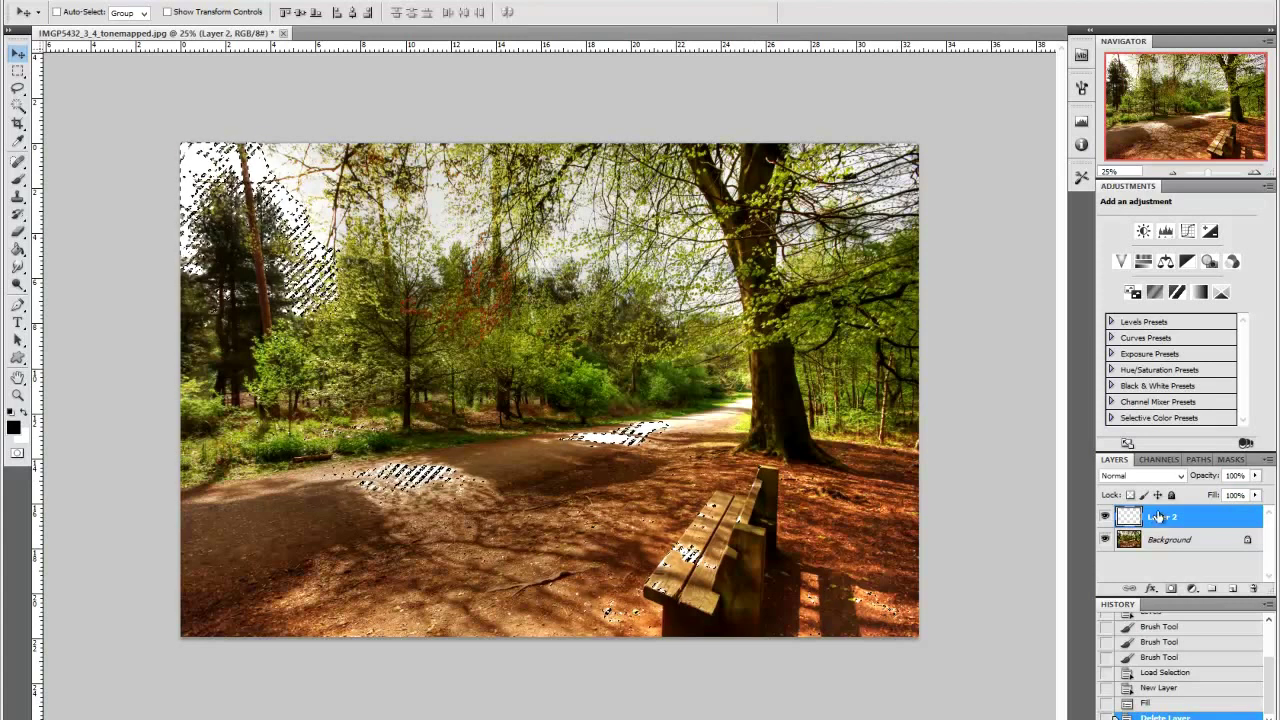
key("ctrl+j")
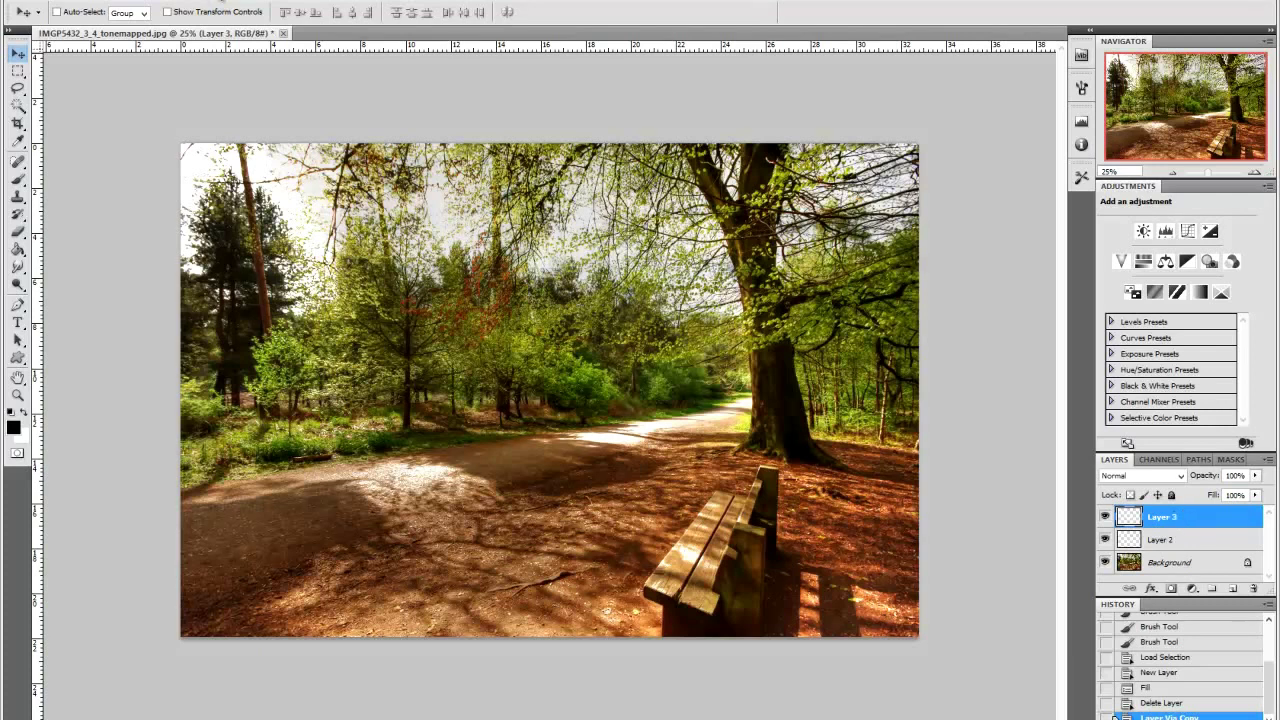
Step: Apply a Radial Blur to Layer 3, centred toward the upper-left sun, forming light rays
left_click(217, 1)
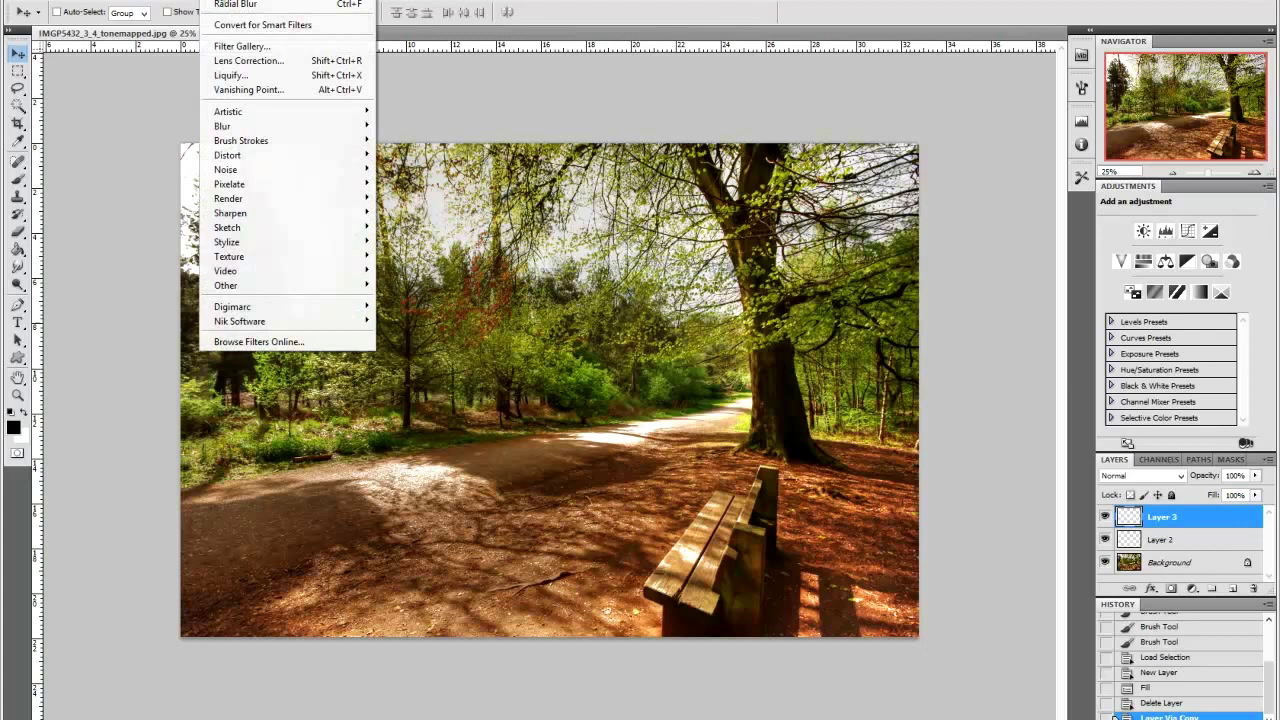
mouse_move(240, 160)
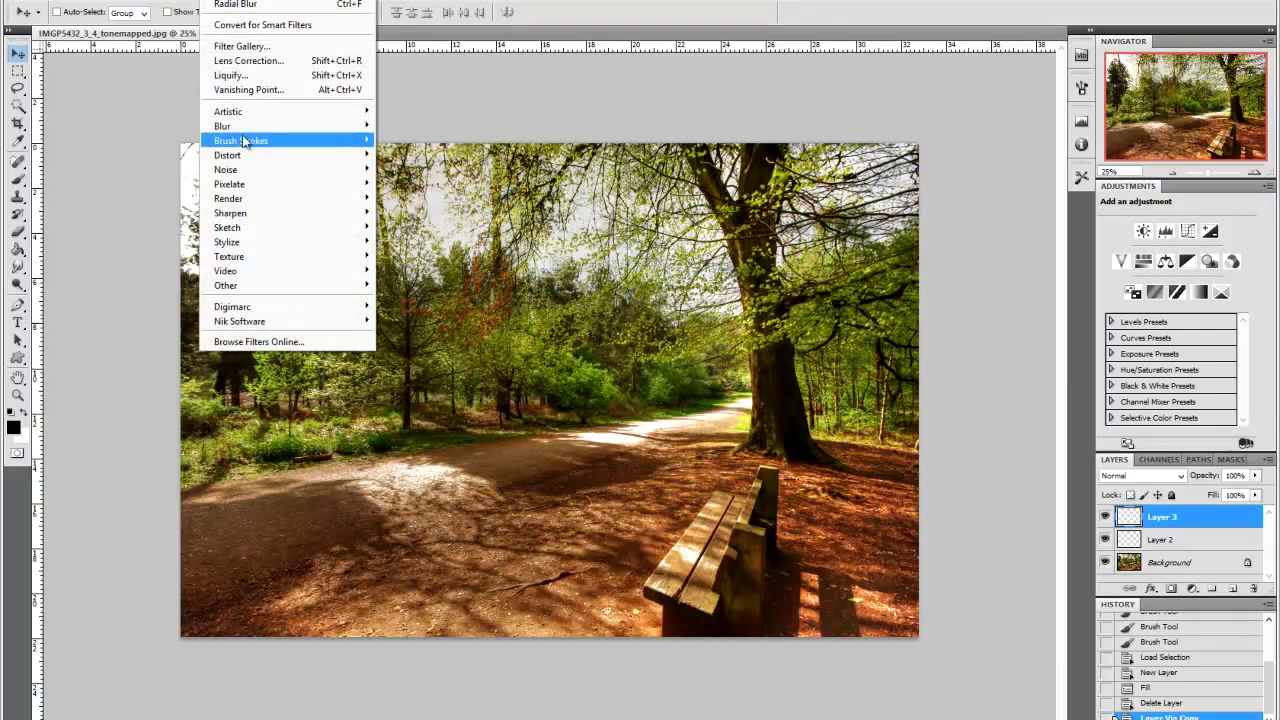
mouse_move(246, 127)
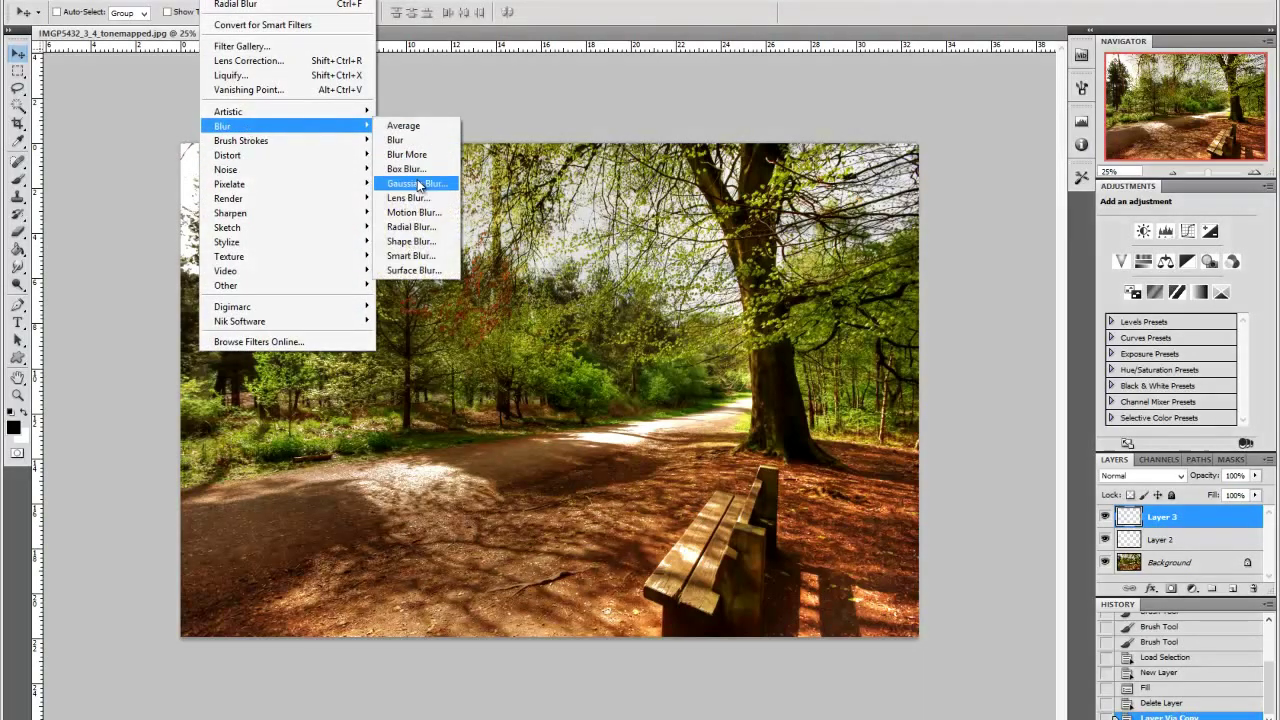
left_click(422, 227)
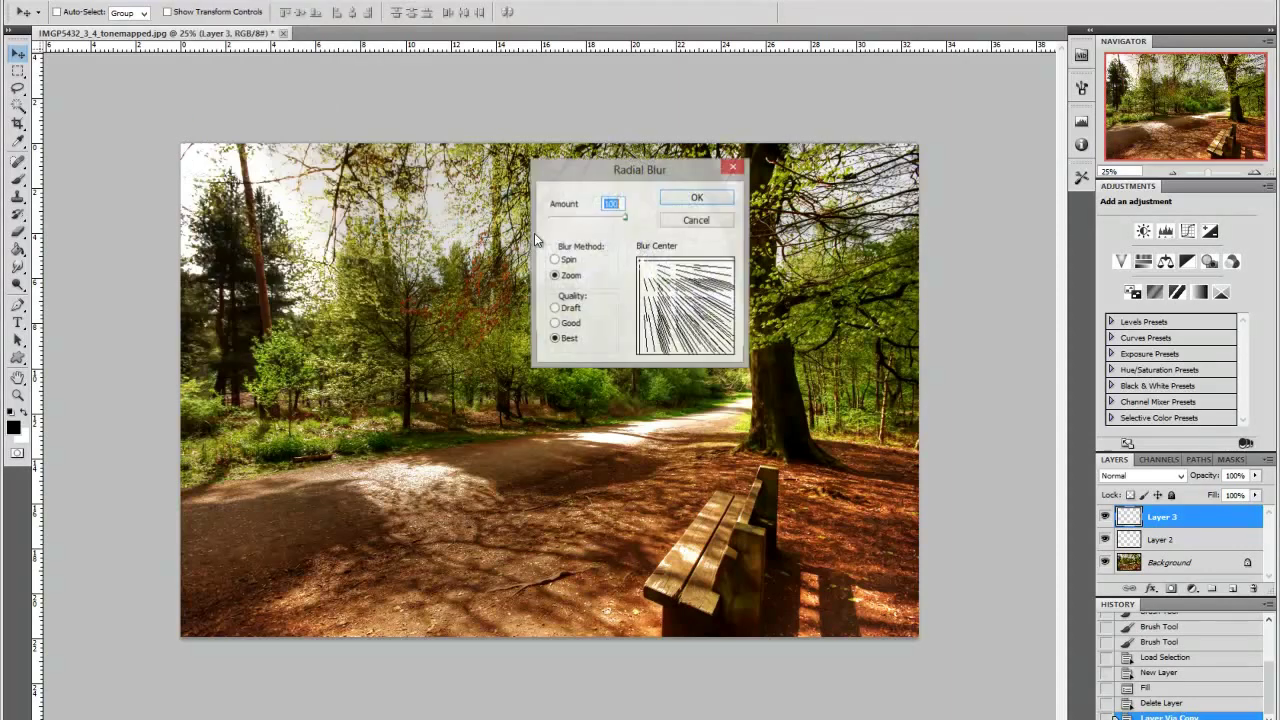
left_click_drag(642, 272, 685, 306)
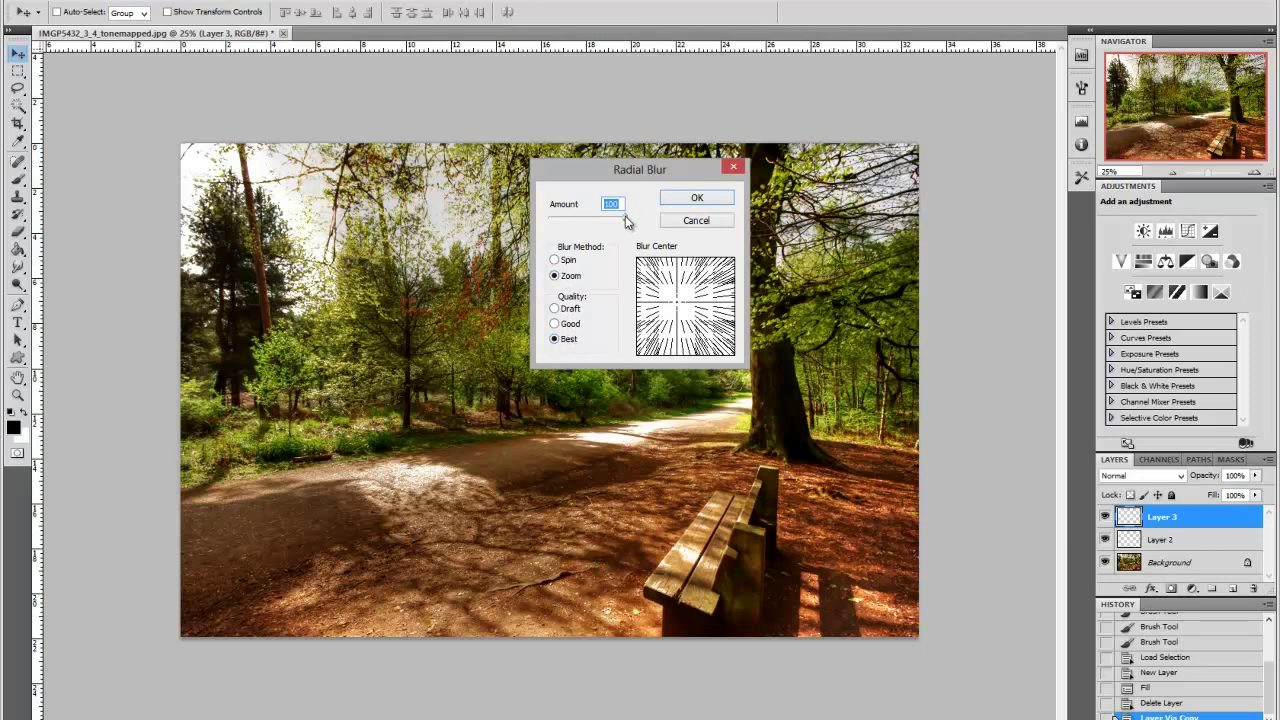
left_click_drag(678, 310, 643, 267)
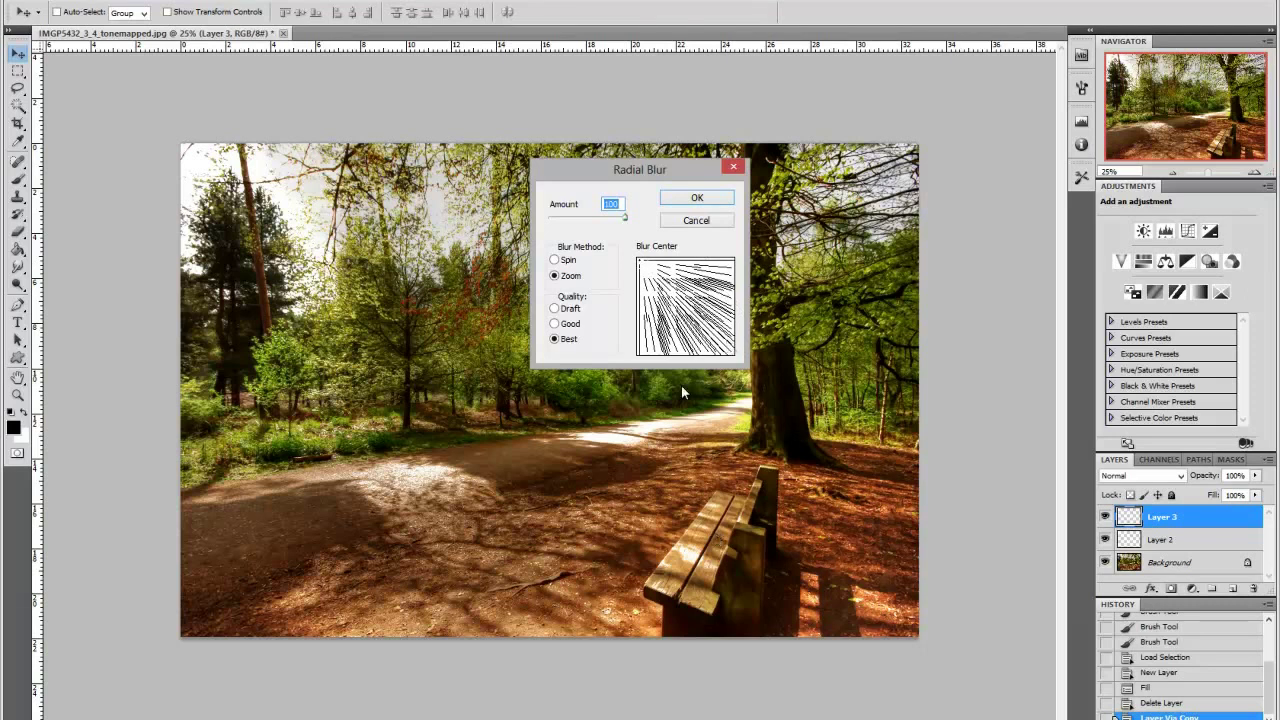
left_click(686, 200)
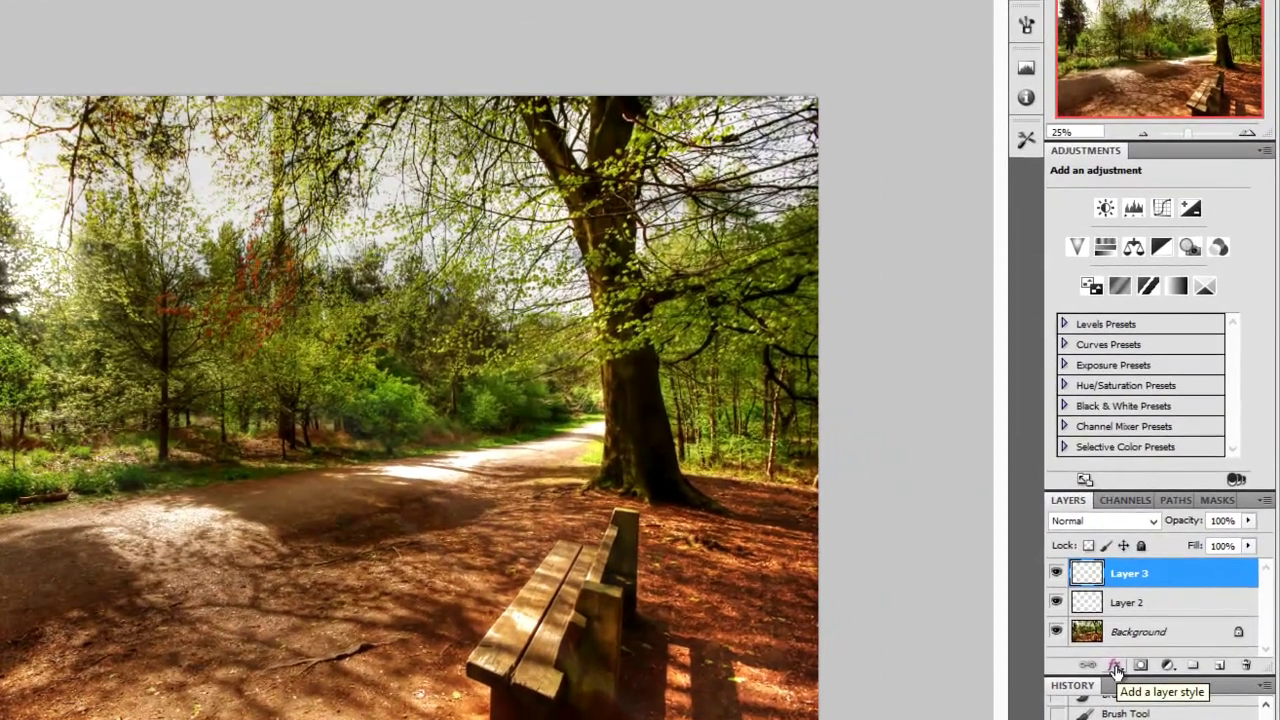
Step: Add an Outer Glow to Layer 3 at 82% opacity in pale yellow fbfbca
left_click(1151, 590)
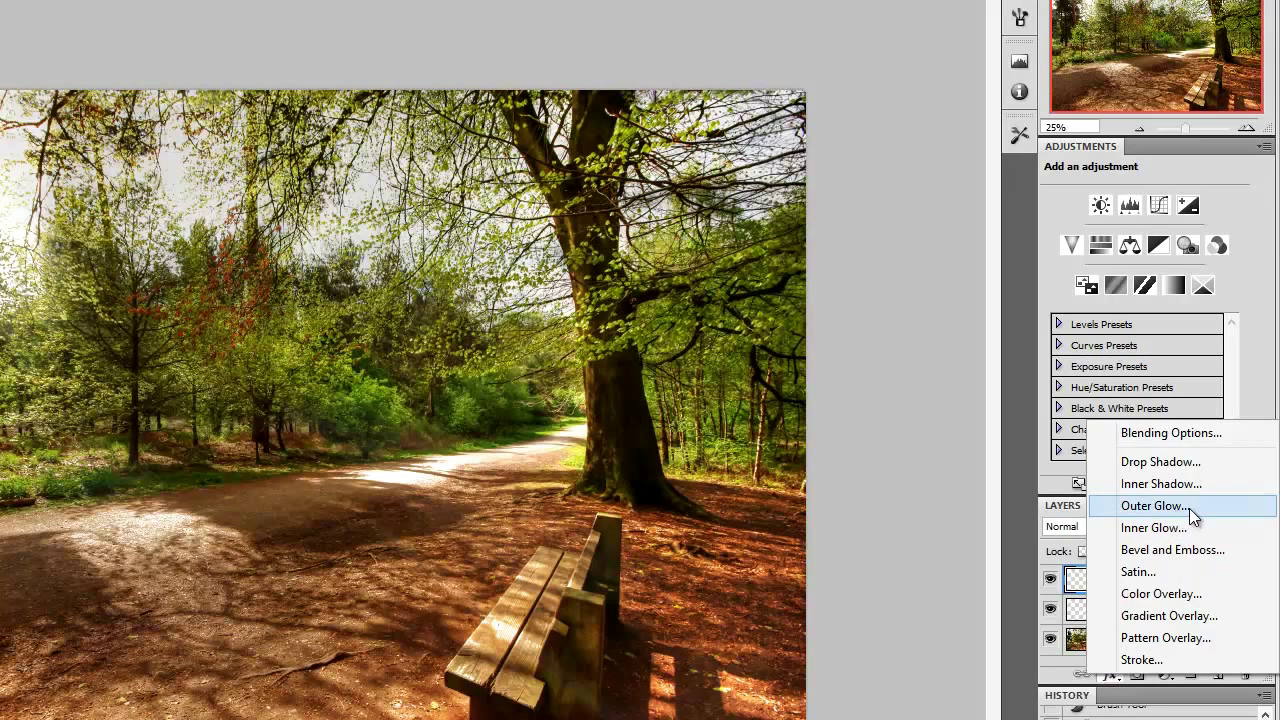
left_click(1154, 506)
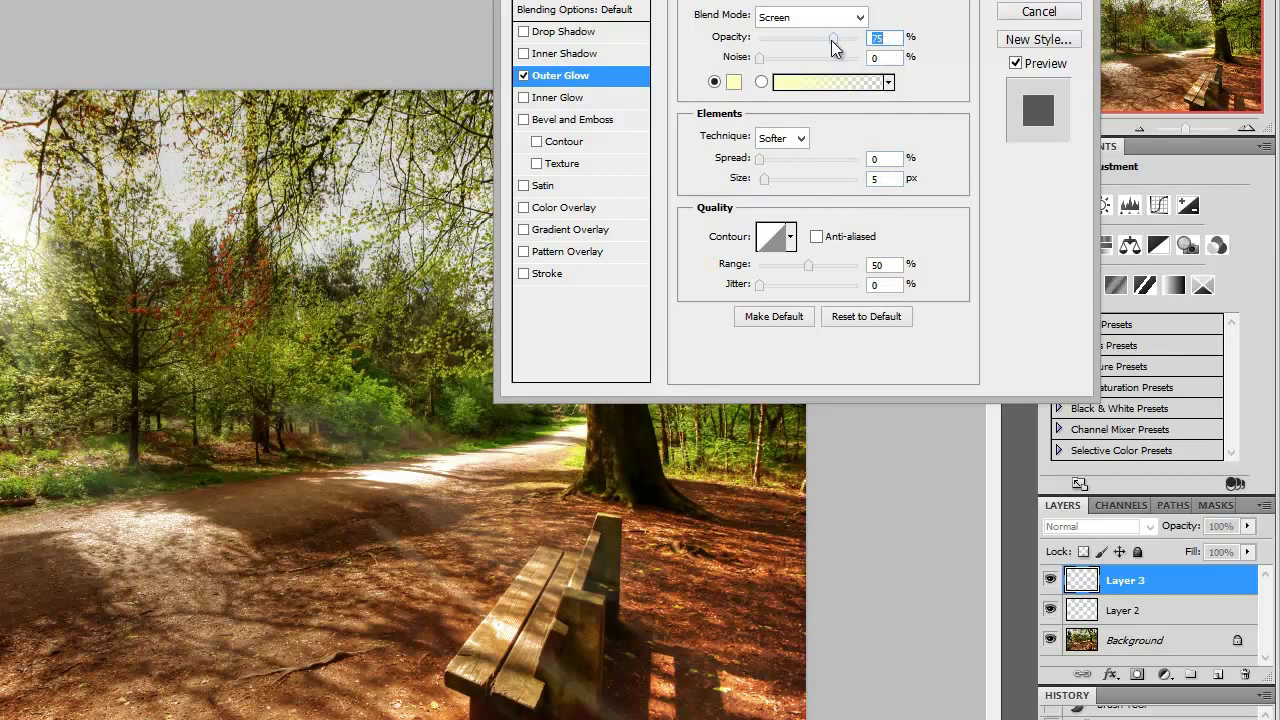
left_click_drag(832, 40, 840, 40)
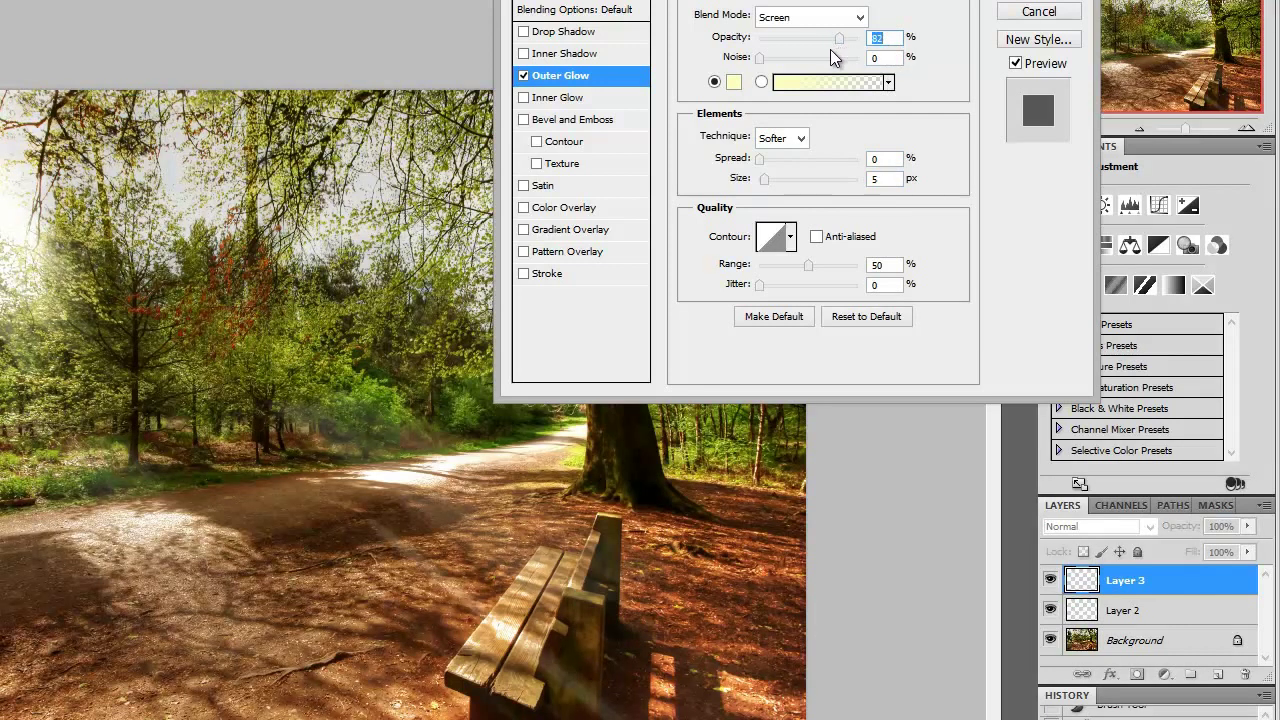
left_click(738, 86)
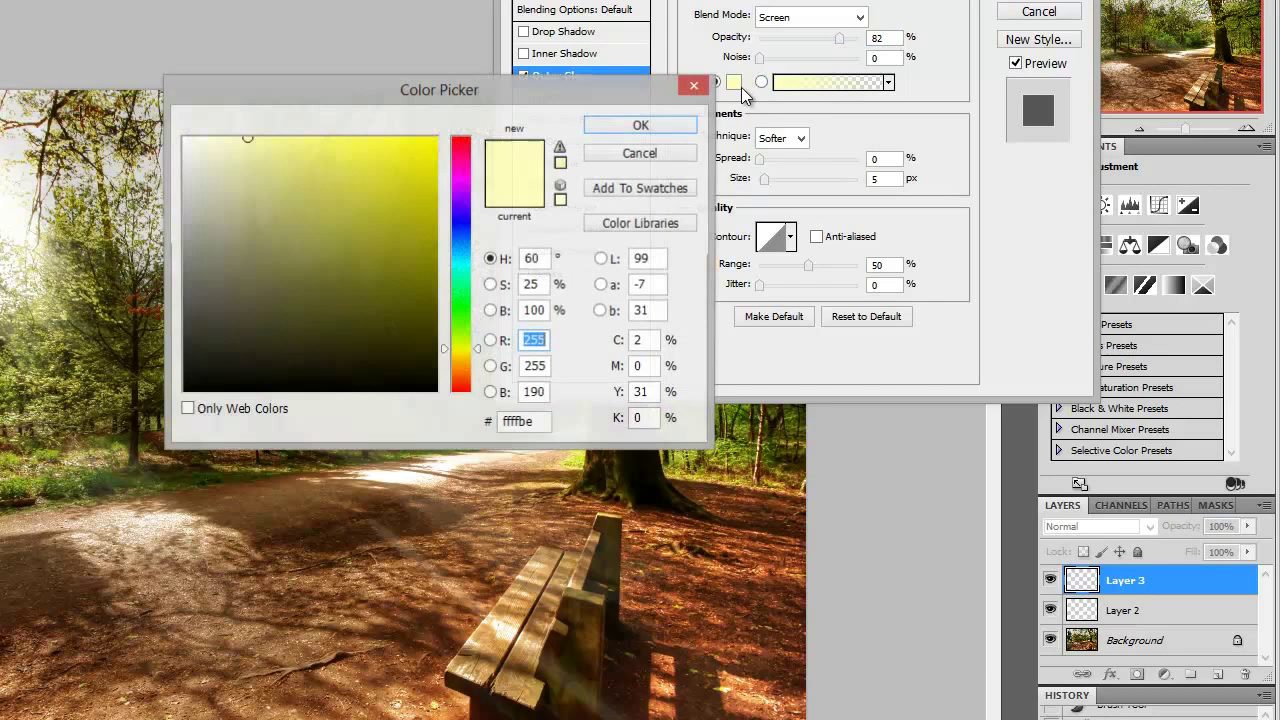
left_click(232, 141)
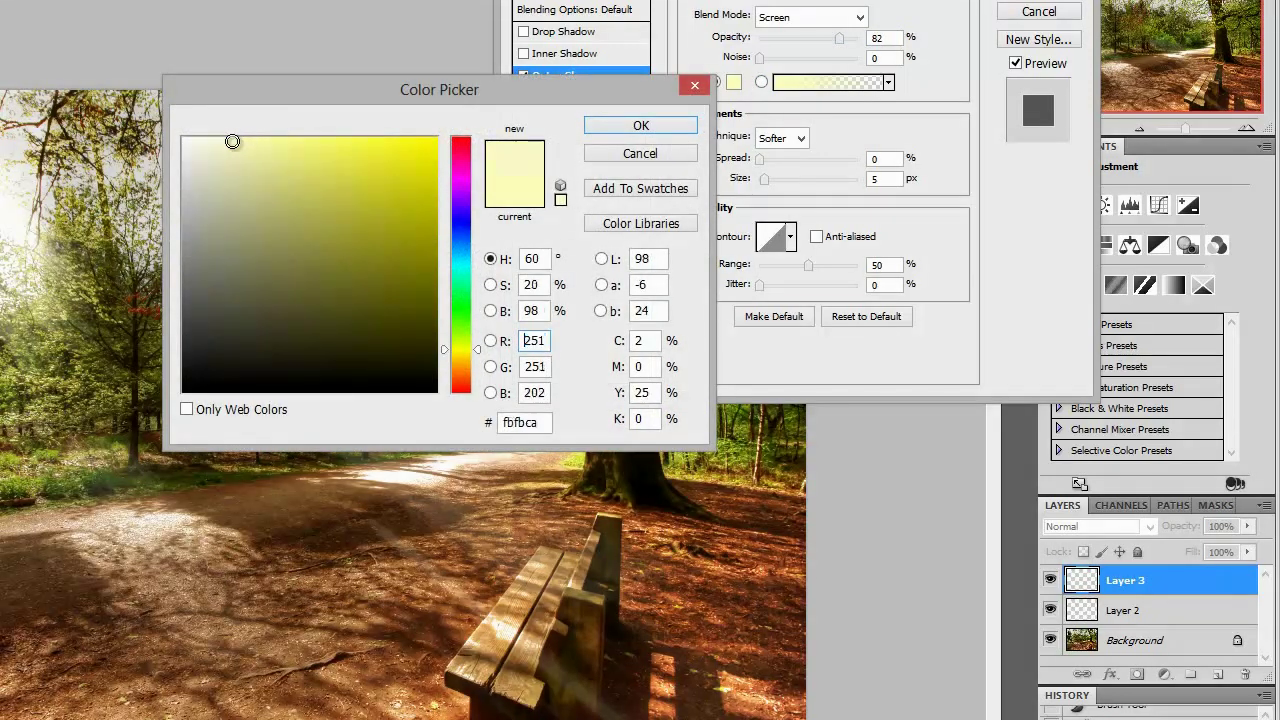
left_click(618, 121)
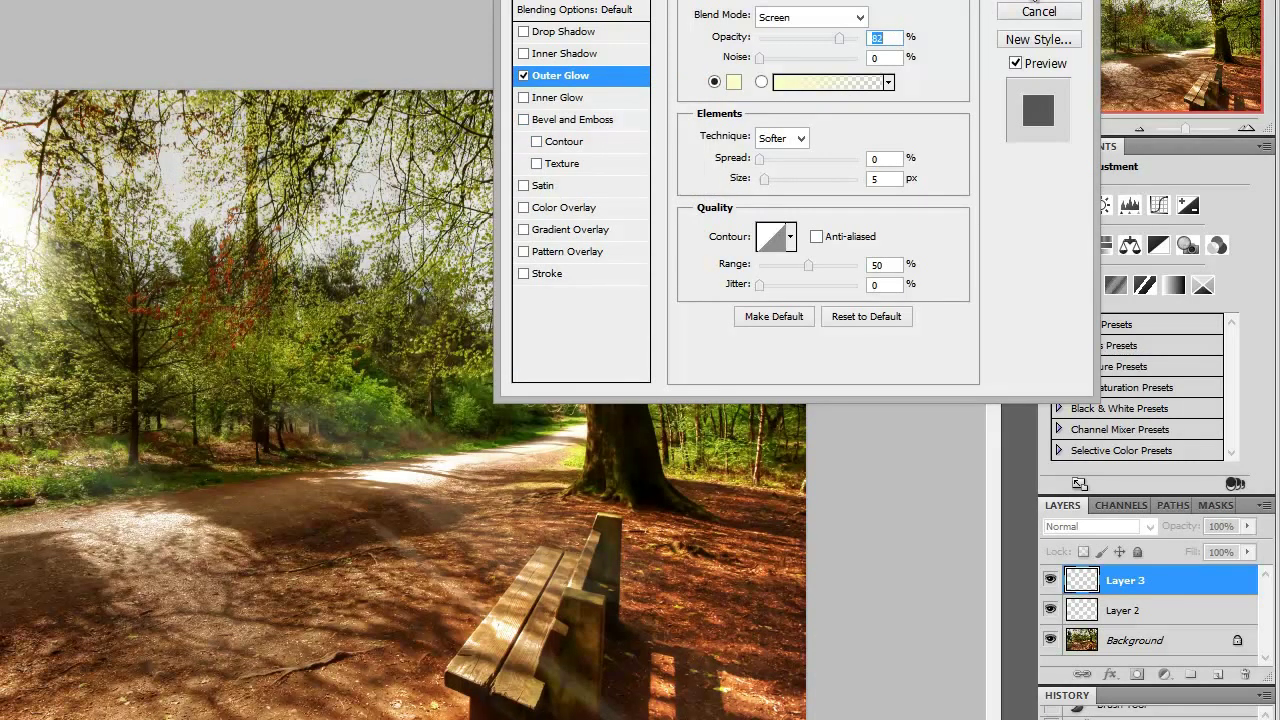
left_click(1038, 2)
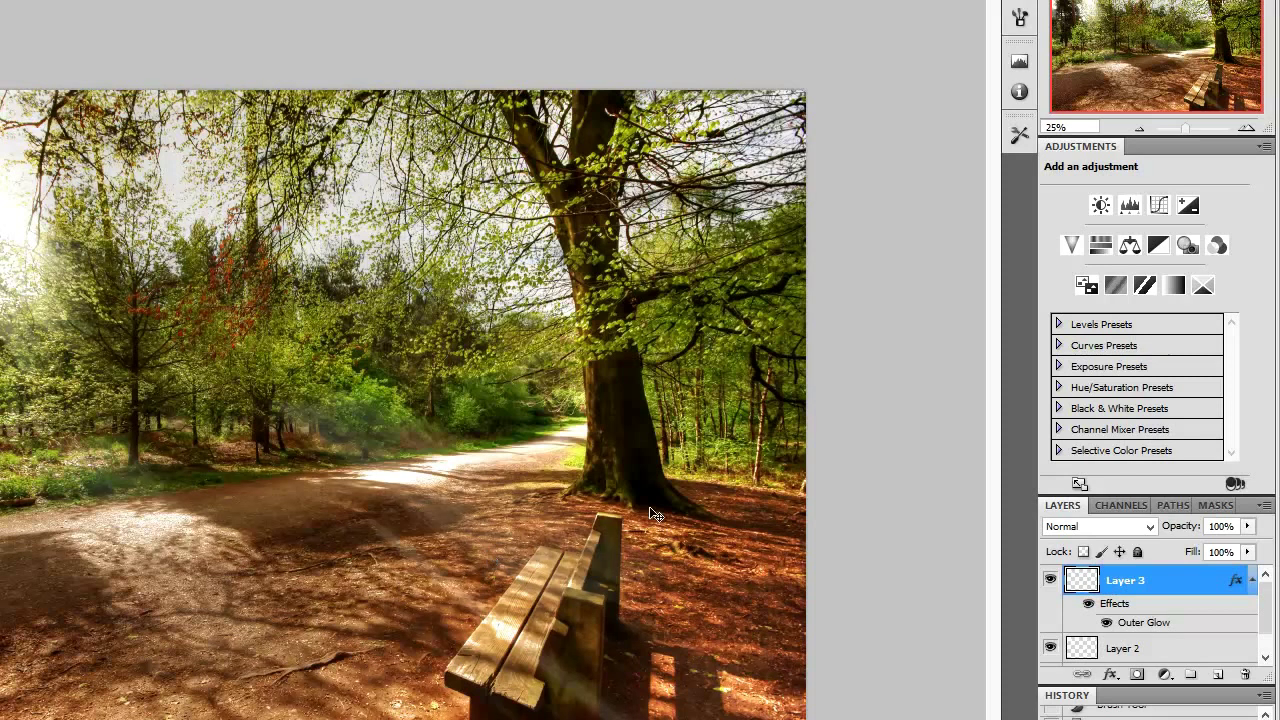
Step: Set Layer 3 to Soft Light blending and duplicate it as Layer 3 copy
left_click(1072, 524)
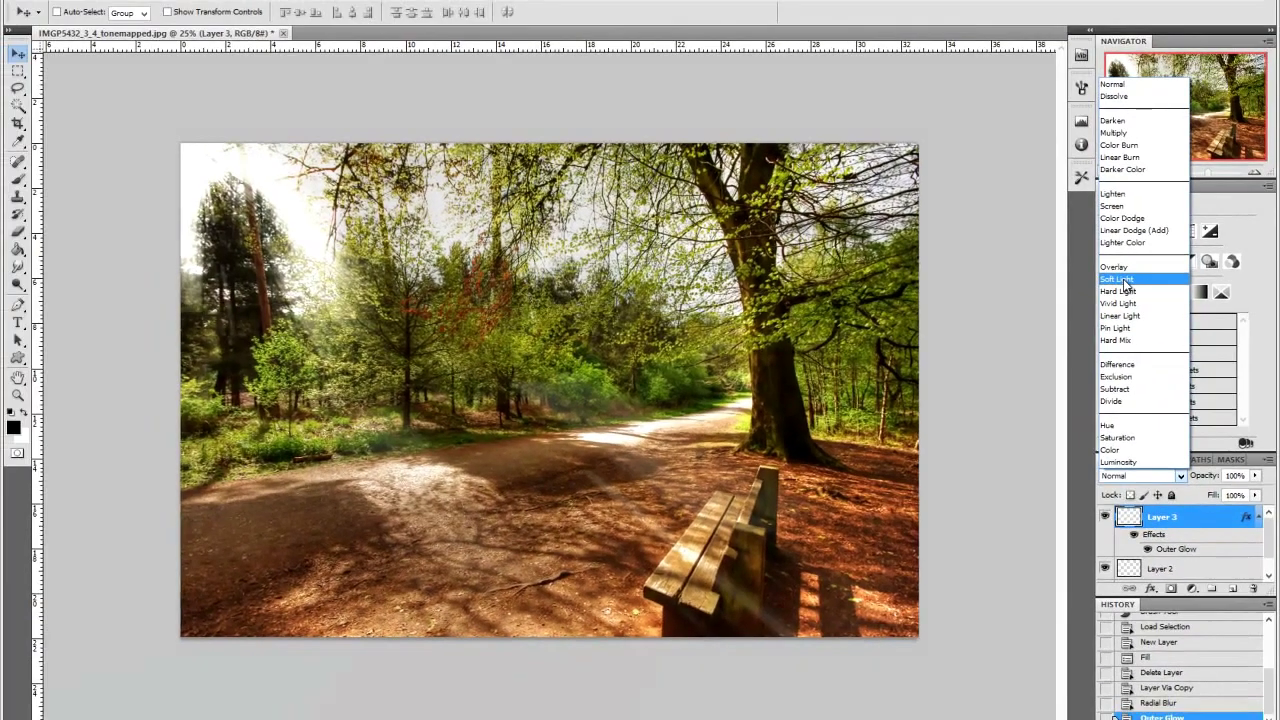
left_click(1120, 279)
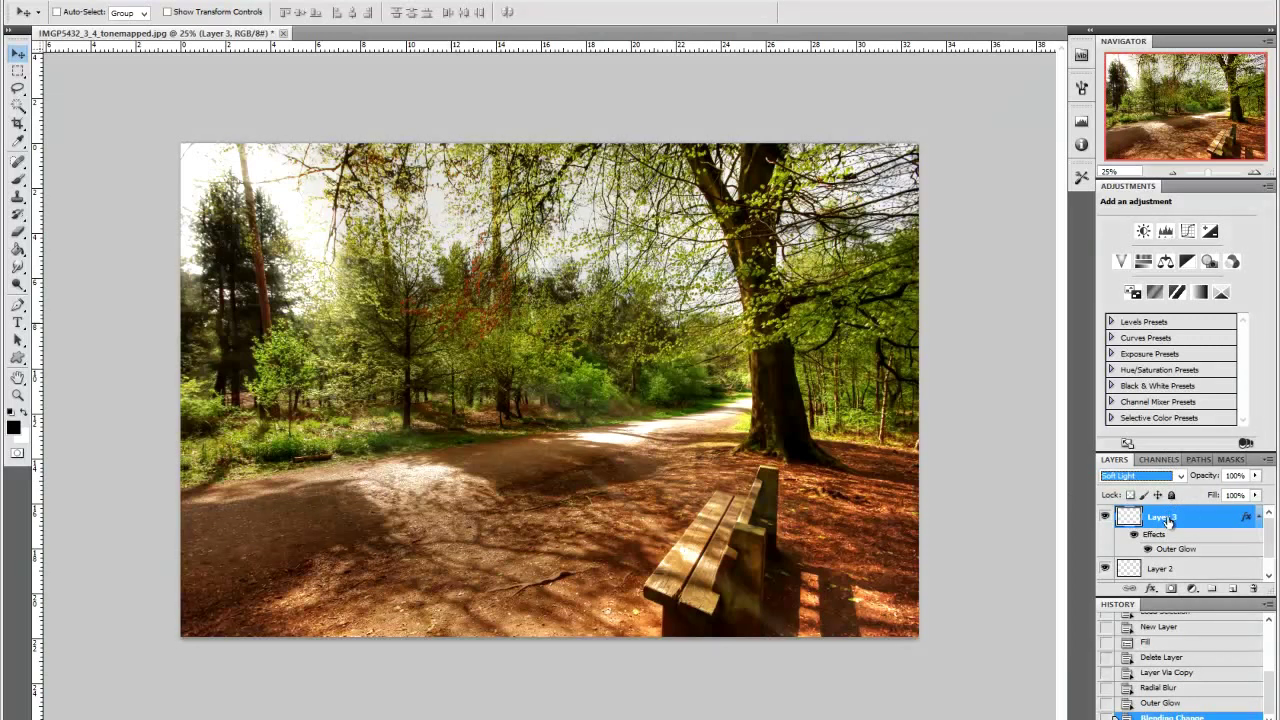
key("ctrl+j")
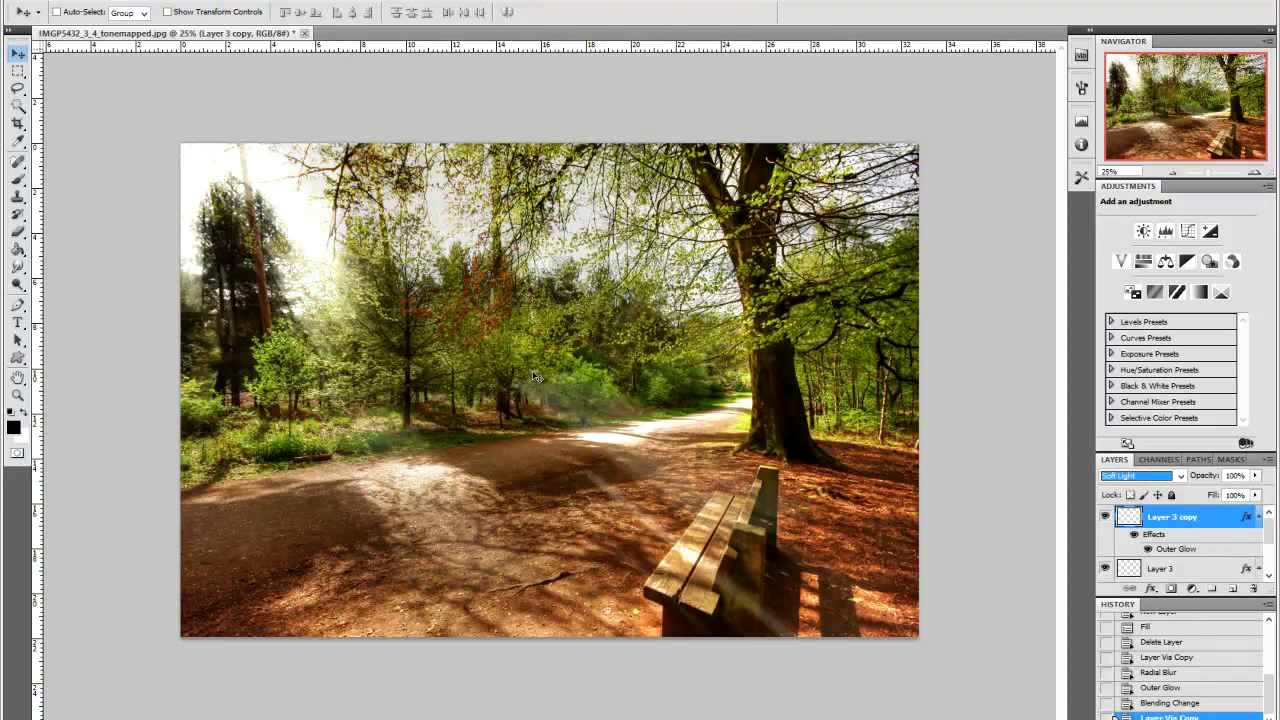
Step: Scale Layer 3 copy to about 259% from a top-left reference point, nudge it up-right, and commit
key("ctrl+t")
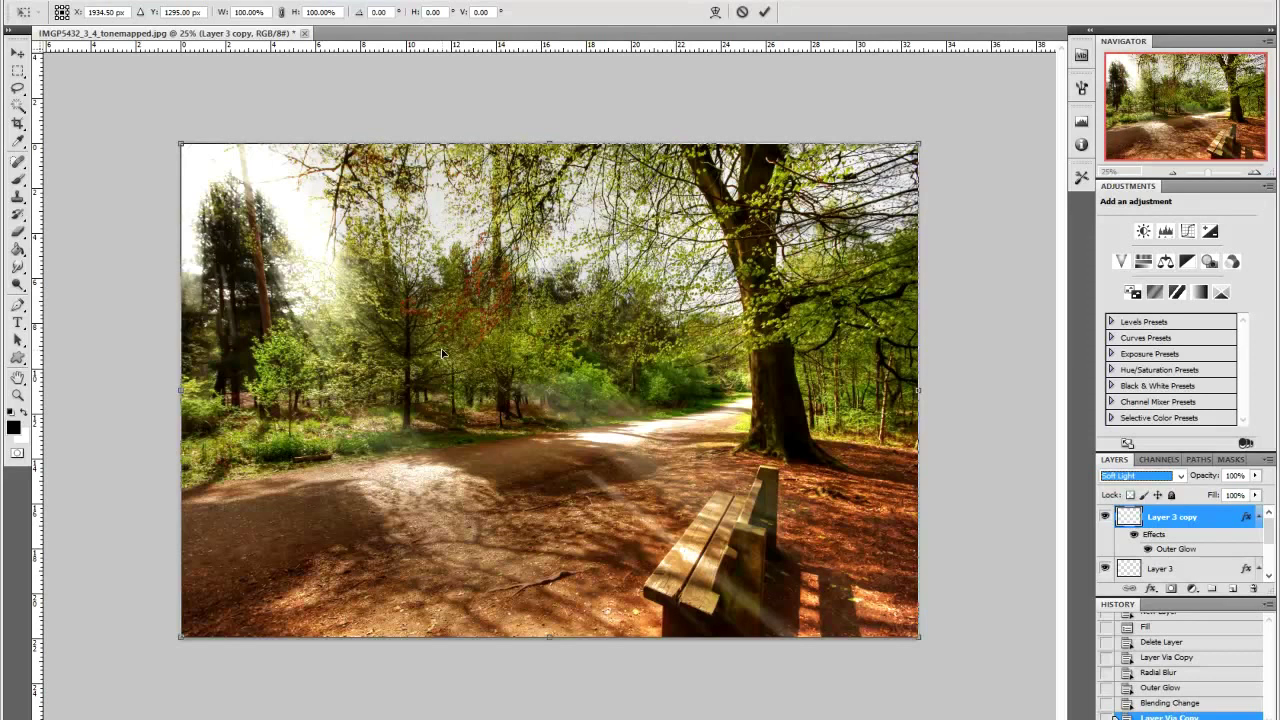
left_click(550, 397)
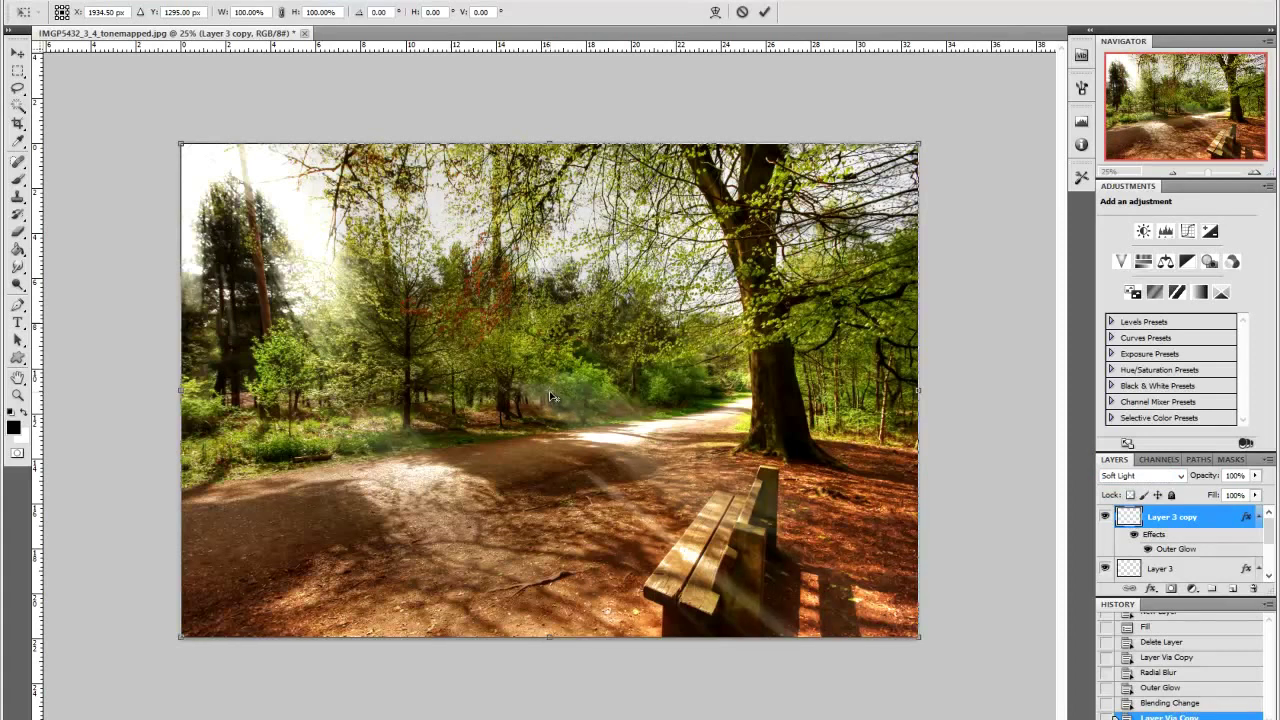
left_click_drag(550, 397, 207, 168)
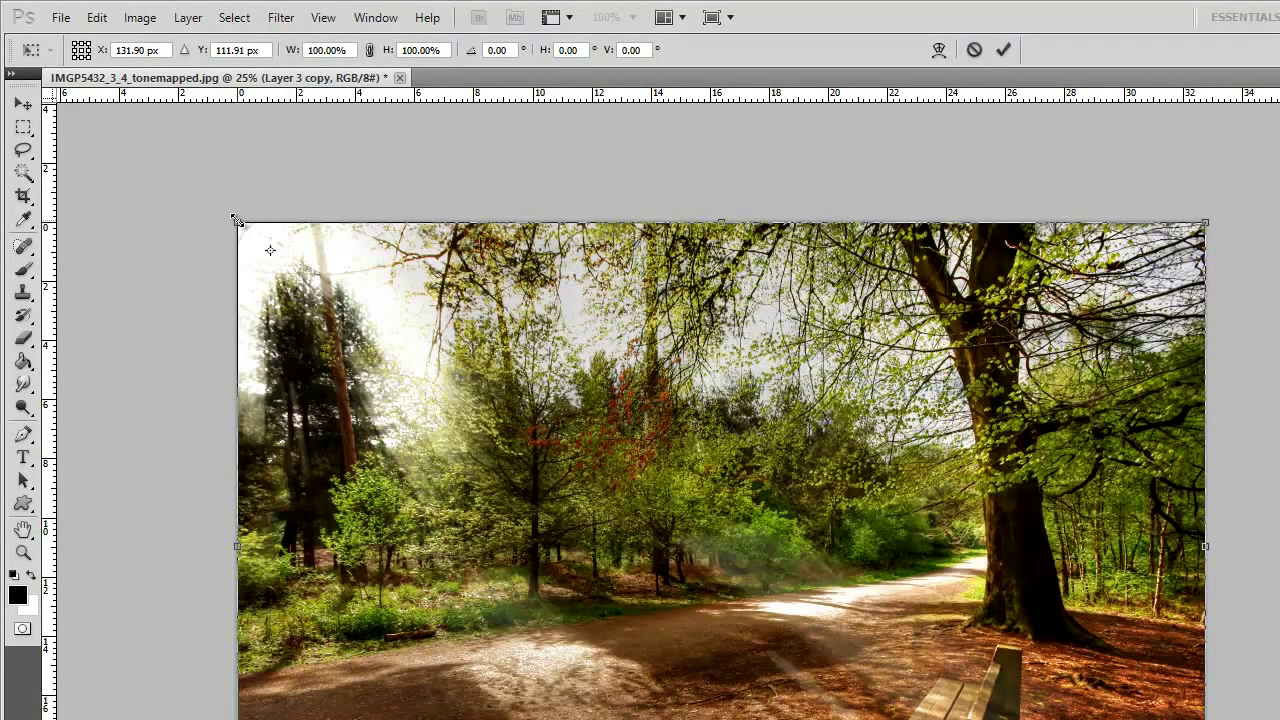
left_click_drag(237, 220, 128, 243)
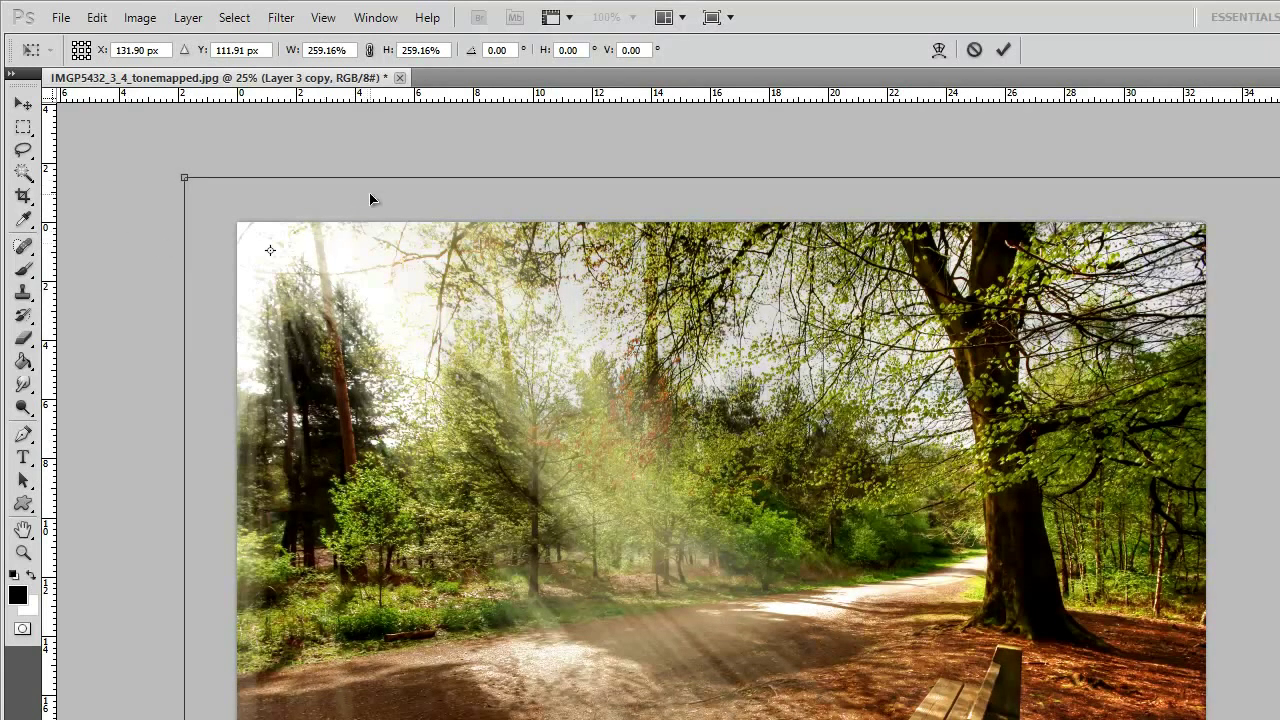
left_click_drag(371, 200, 384, 151)
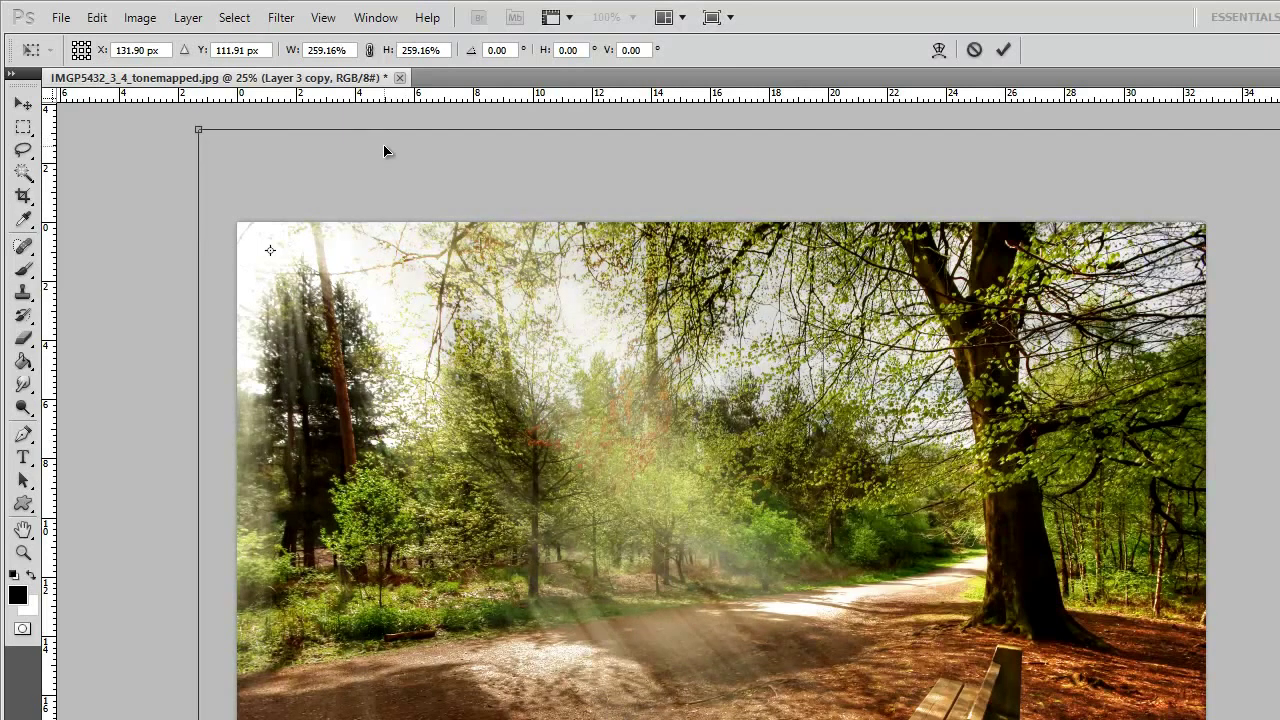
left_click(1006, 56)
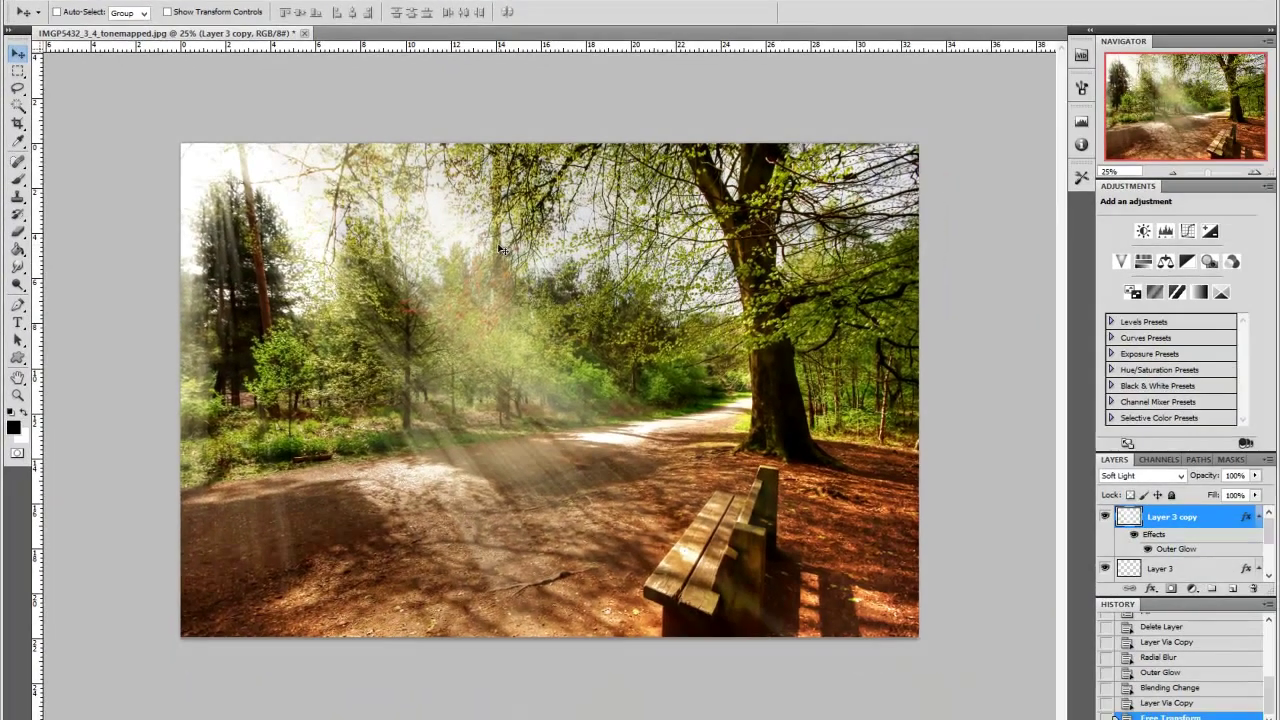
Step: Apply a 4.9-pixel Gaussian Blur to Layer 3 copy
left_click(226, 2)
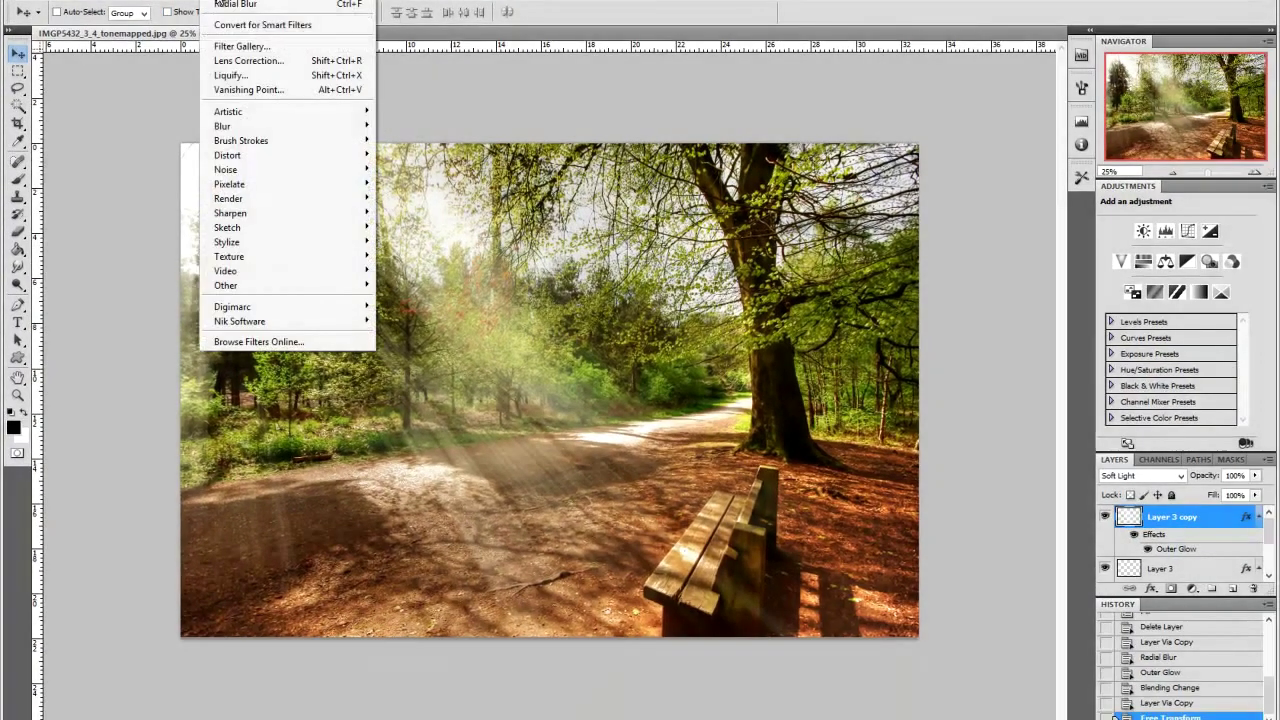
mouse_move(268, 128)
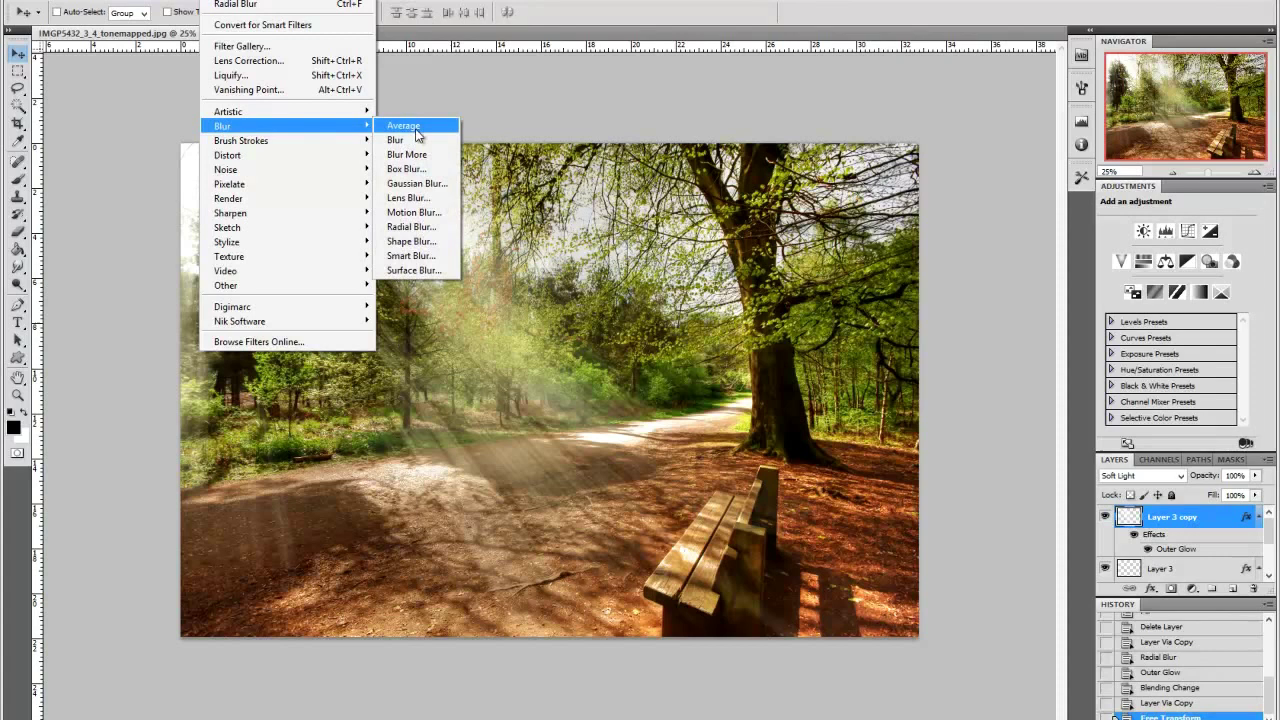
left_click(416, 186)
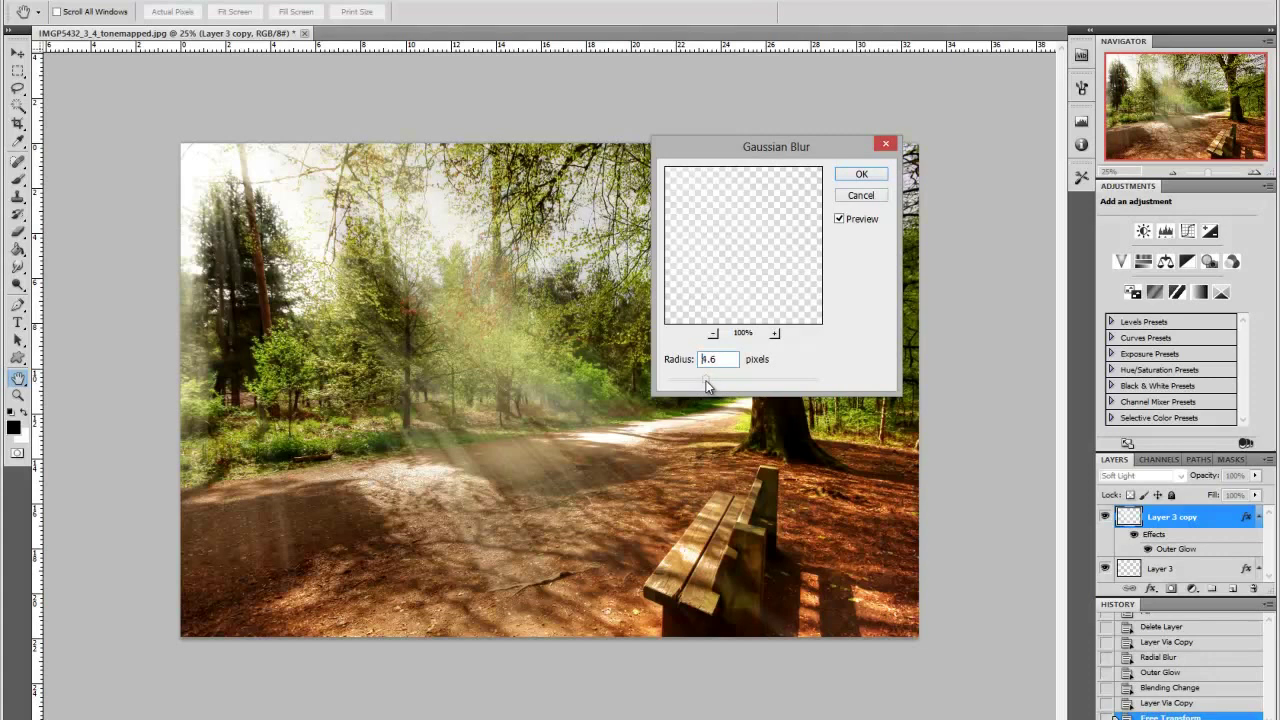
left_click_drag(703, 380, 711, 387)
left_click(857, 175)
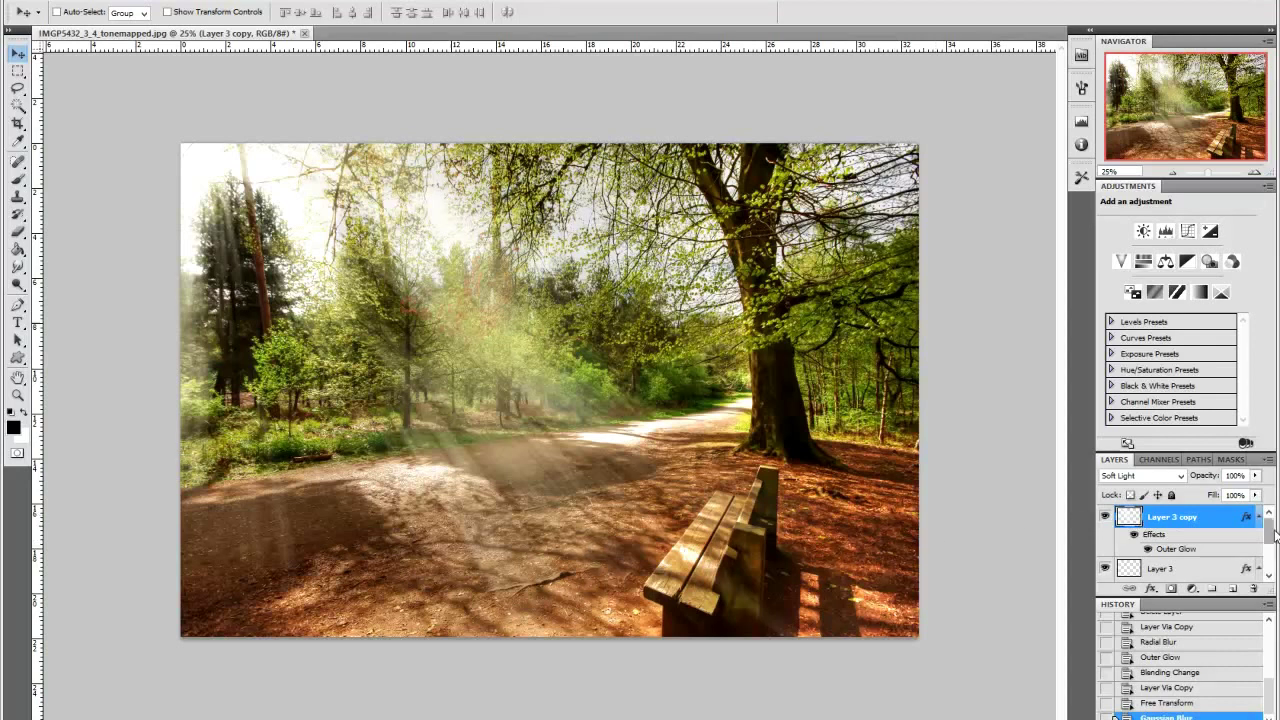
Step: Flatten the image into the Background and duplicate it as Layer 1 with Ctrl+J
left_click_drag(1275, 537, 1272, 570)
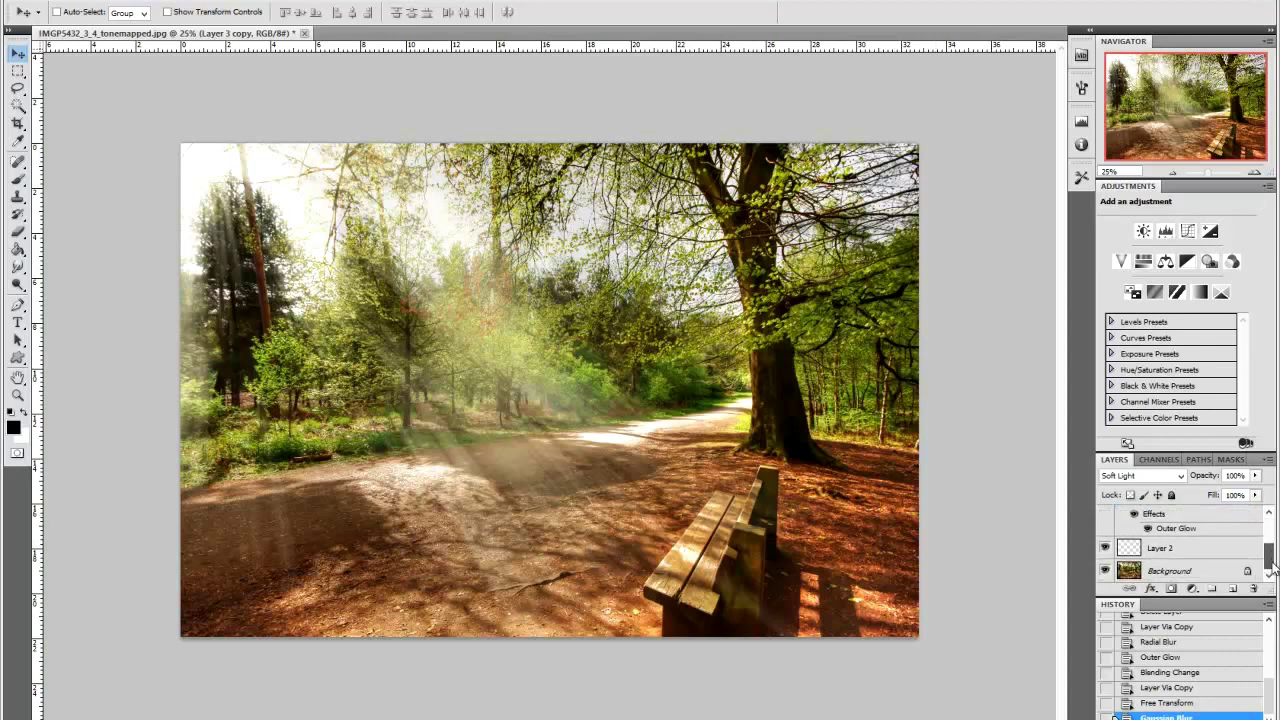
right_click(1200, 572)
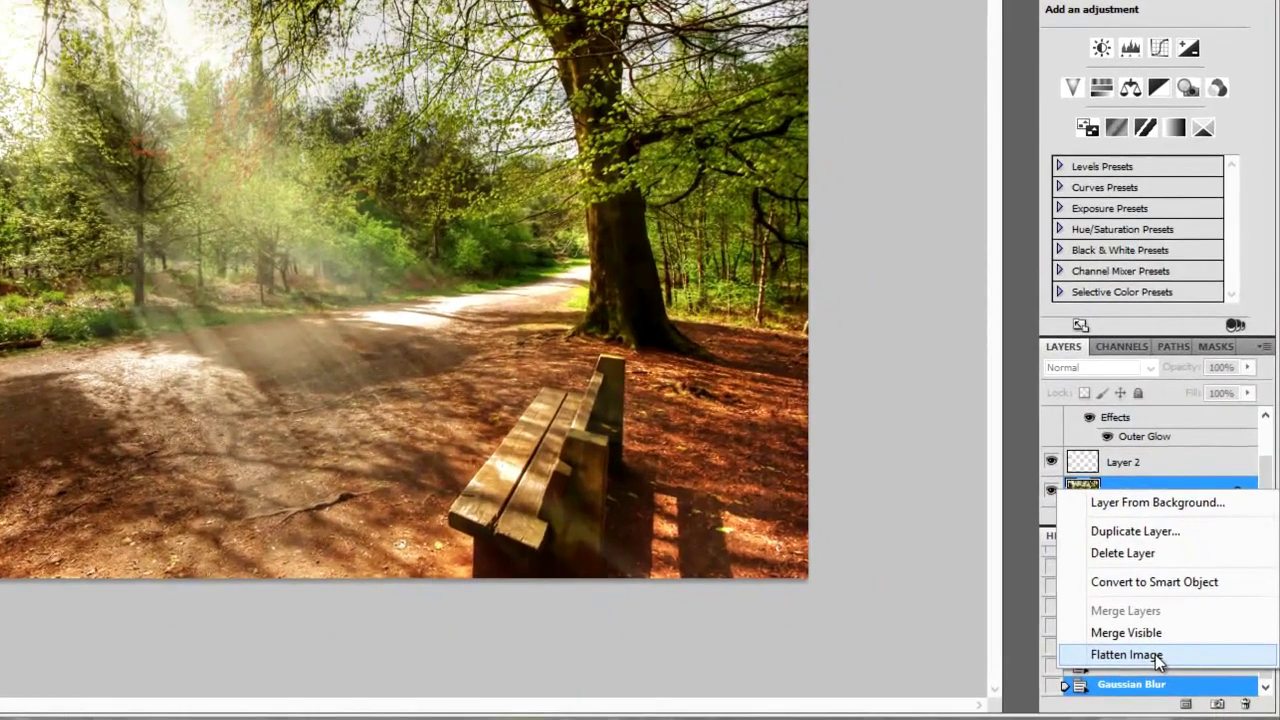
left_click(1162, 695)
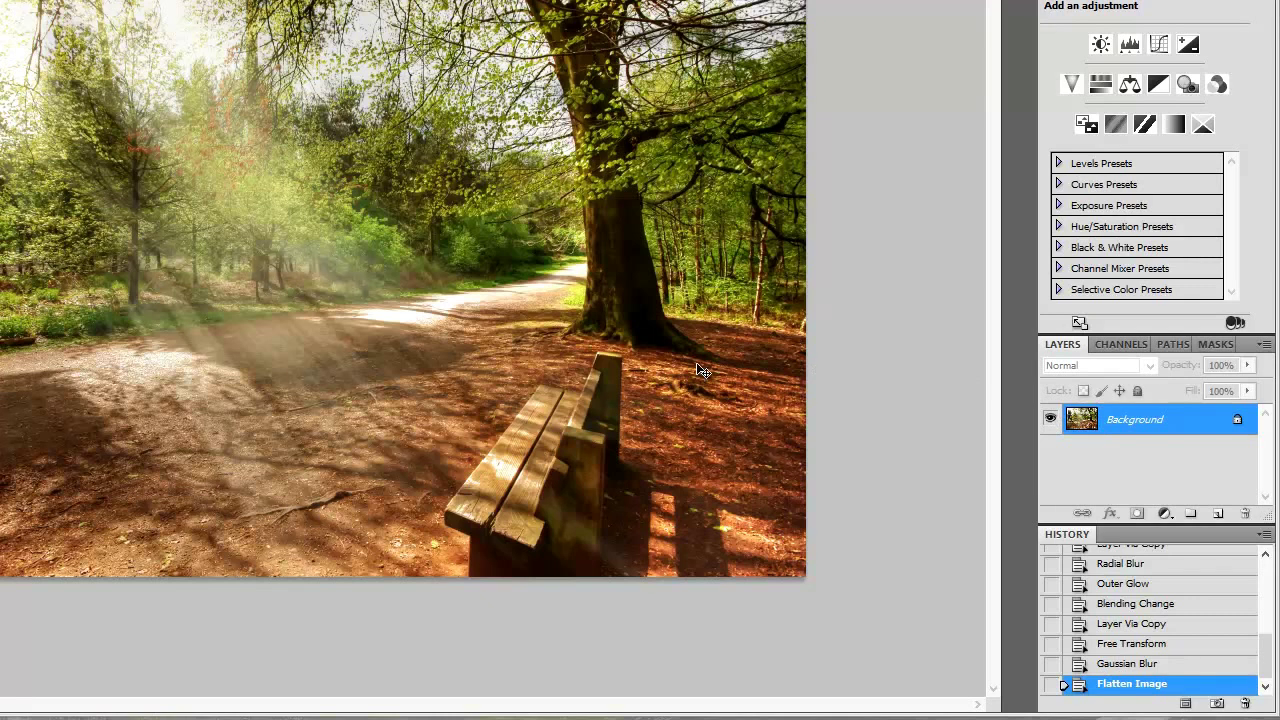
key("ctrl+j")
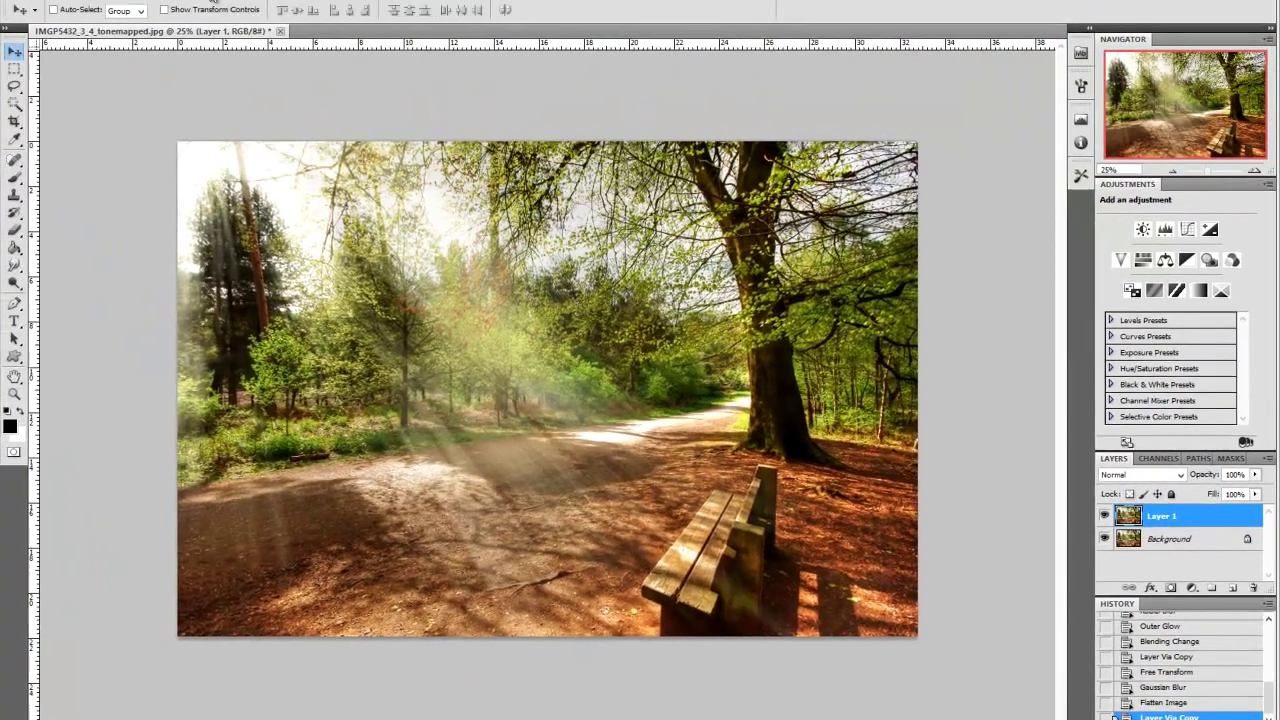
left_click(214, 3)
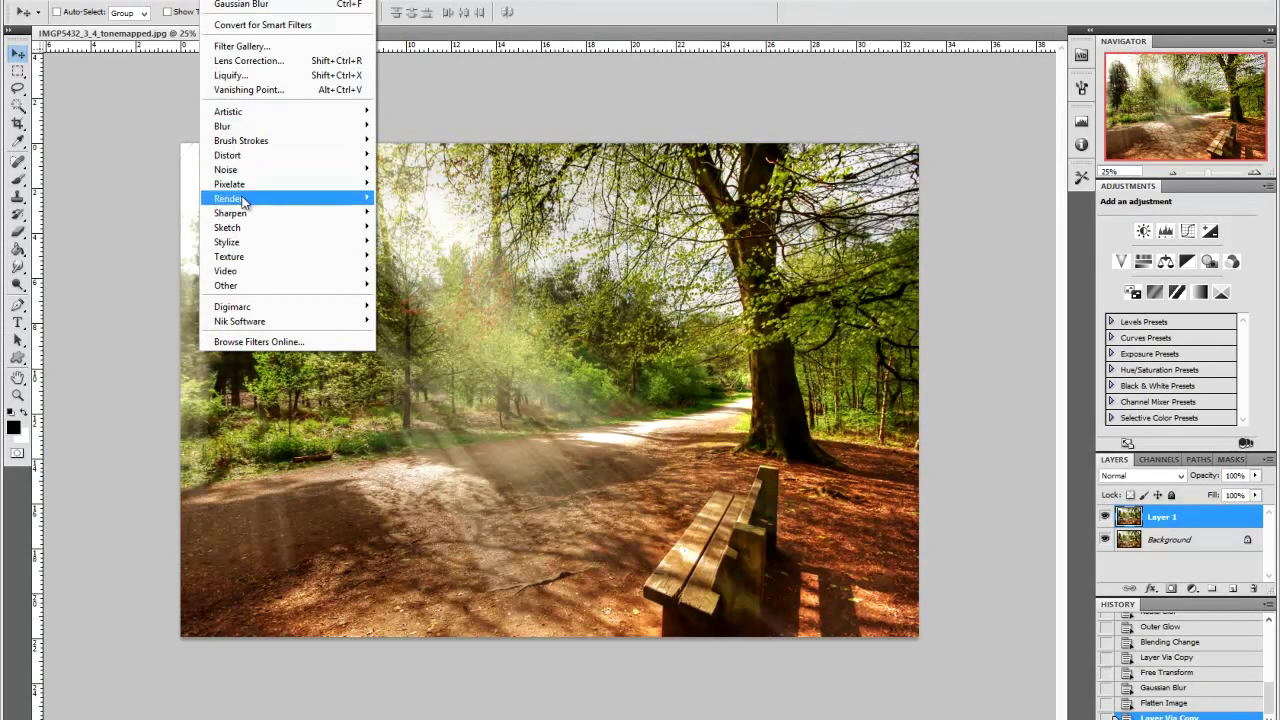
Step: Render a Lens Flare on Layer 1 with its centre dragged to the top-left
mouse_move(244, 203)
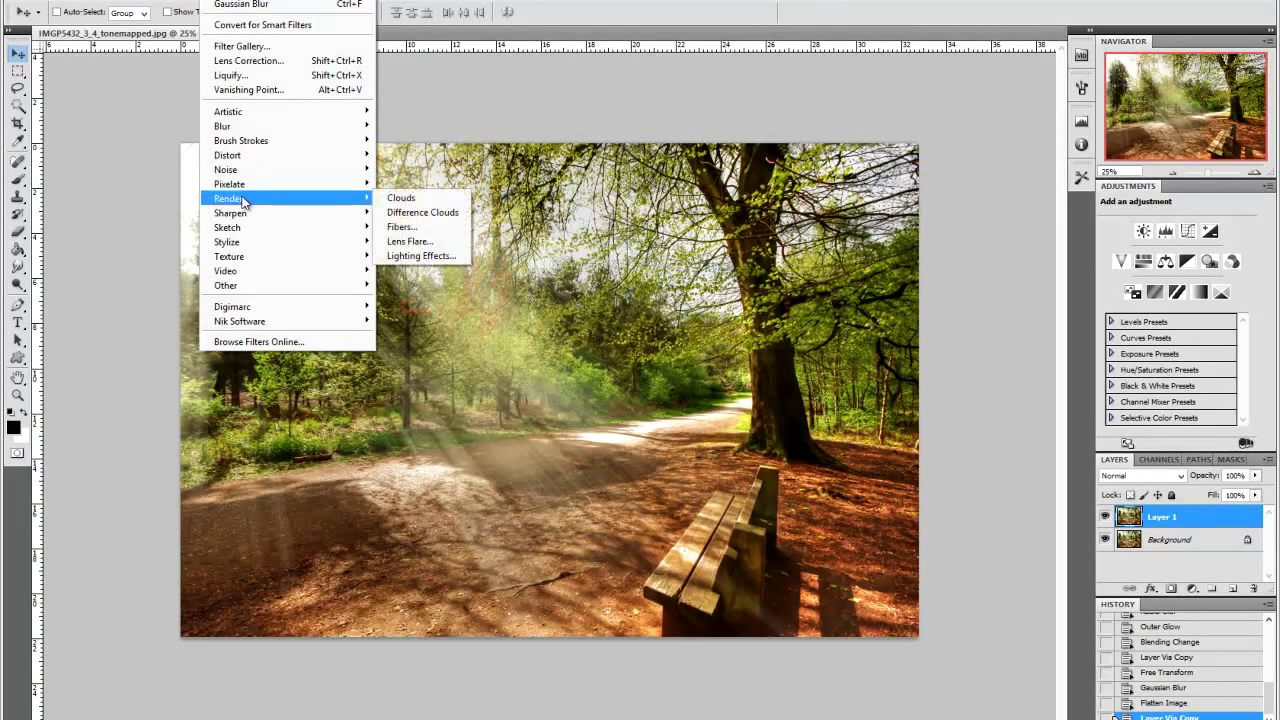
left_click(430, 241)
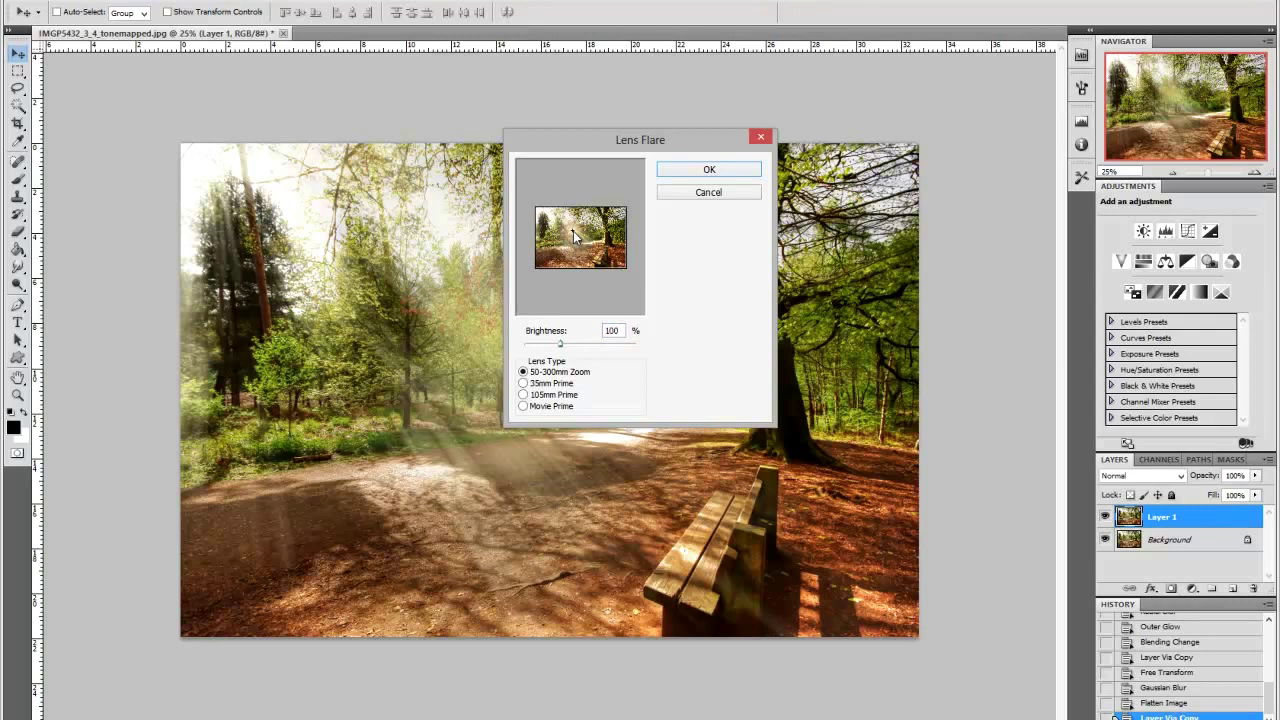
left_click_drag(573, 231, 544, 214)
left_click(708, 172)
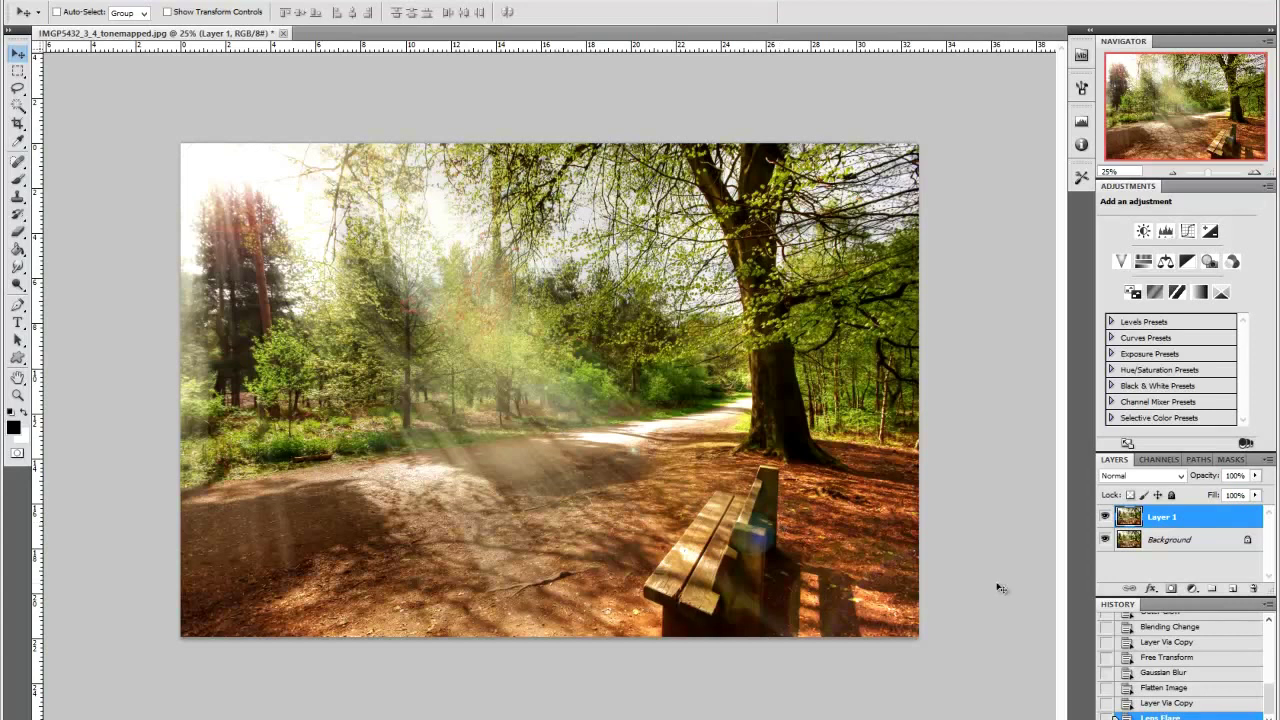
Step: Add a layer mask to Layer 1 and brush out the flare around the bench and path
left_click(1172, 589)
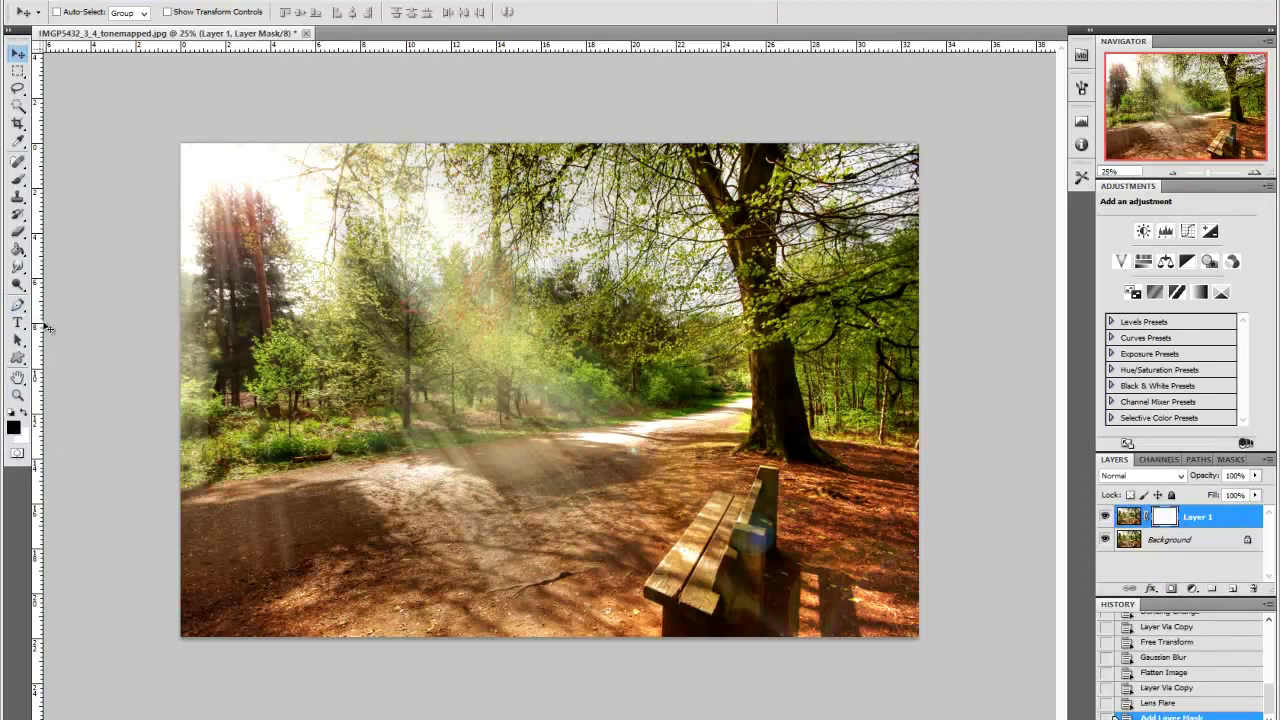
left_click(19, 181)
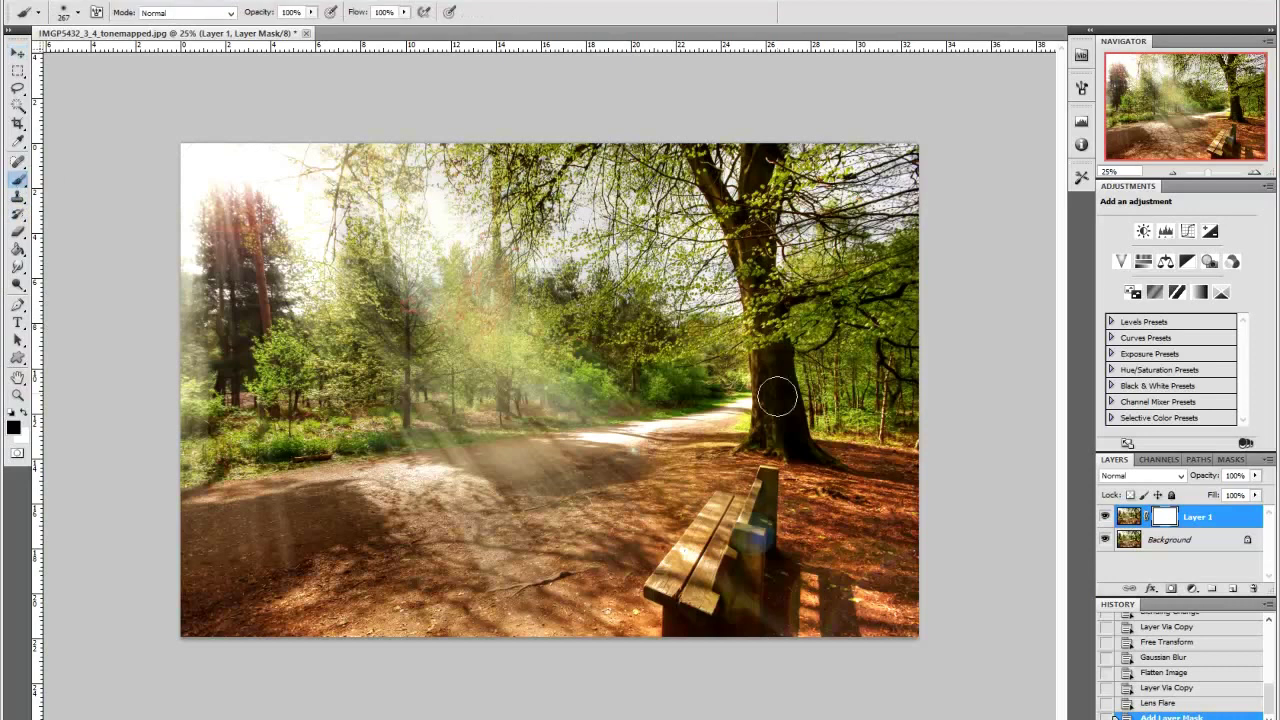
mouse_move(758, 621)
left_mouse_down()
mouse_move(700, 592)
mouse_move(798, 649)
mouse_move(704, 597)
mouse_move(716, 614)
mouse_move(626, 627)
left_mouse_up()
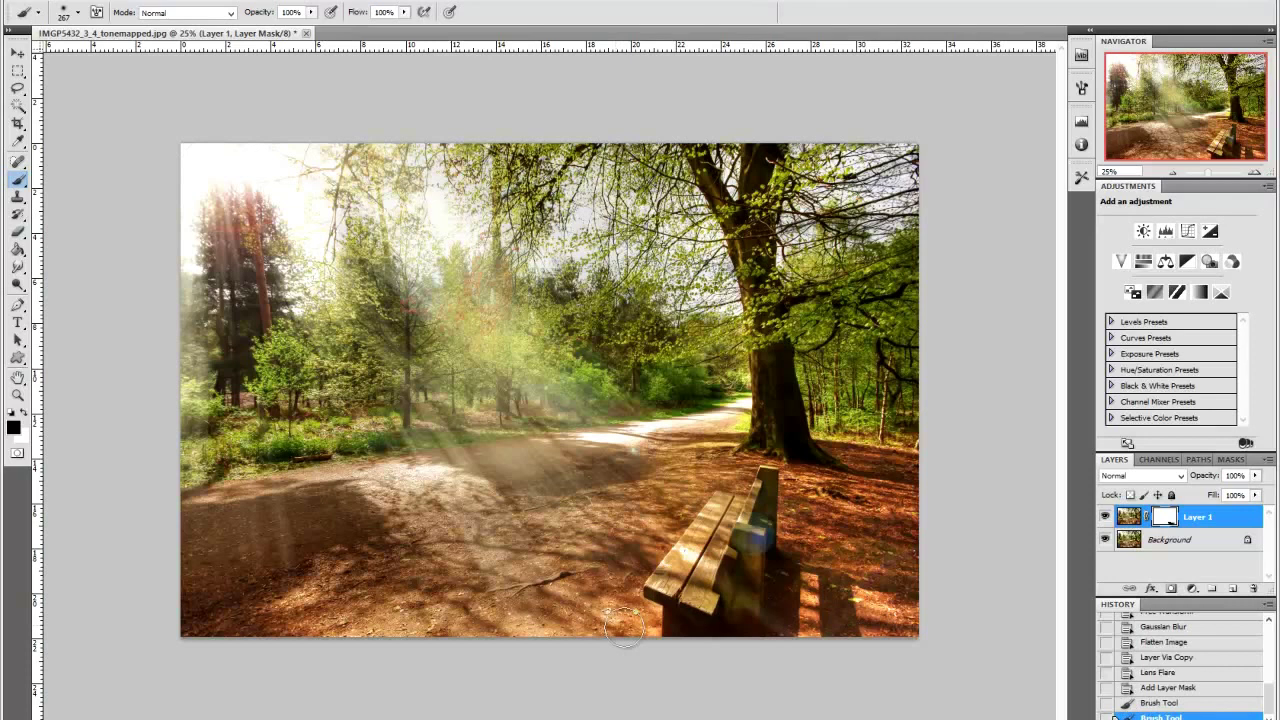
mouse_move(493, 639)
left_mouse_down()
mouse_move(525, 629)
mouse_move(548, 658)
left_mouse_up()
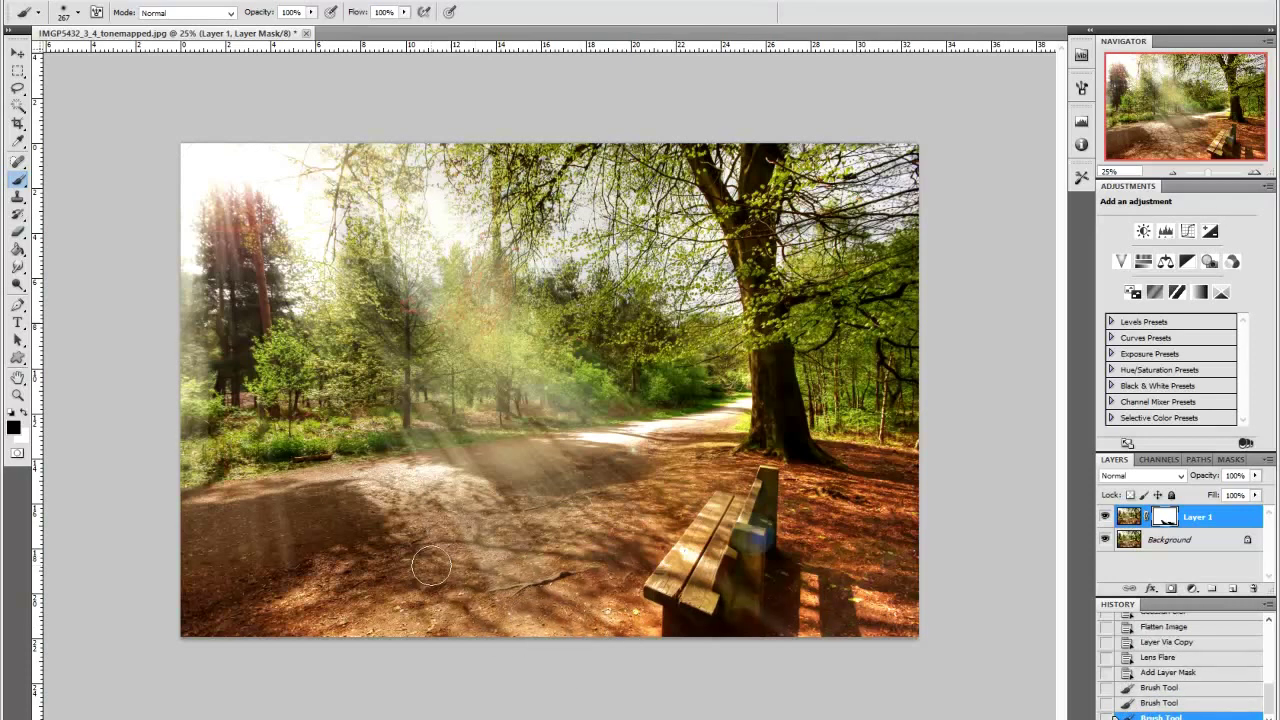
left_click(24, 411)
left_click_drag(487, 560, 562, 646)
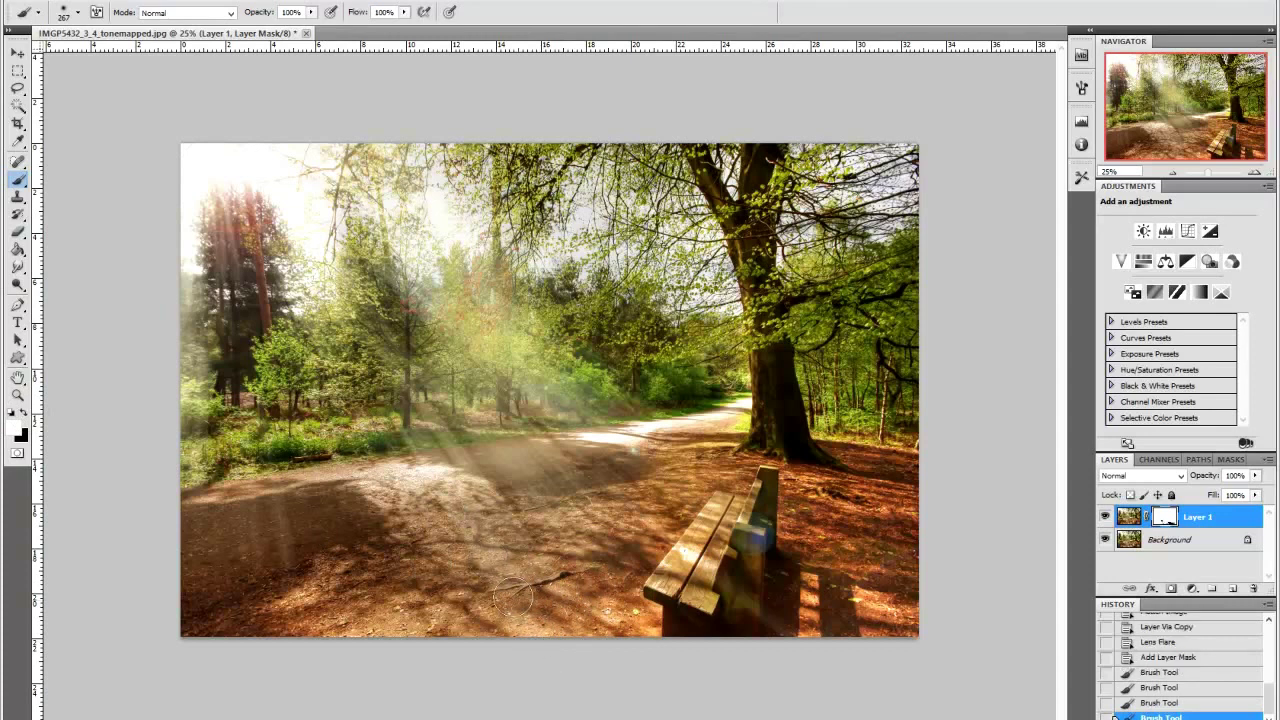
left_click(24, 411)
left_click_drag(855, 597, 740, 611)
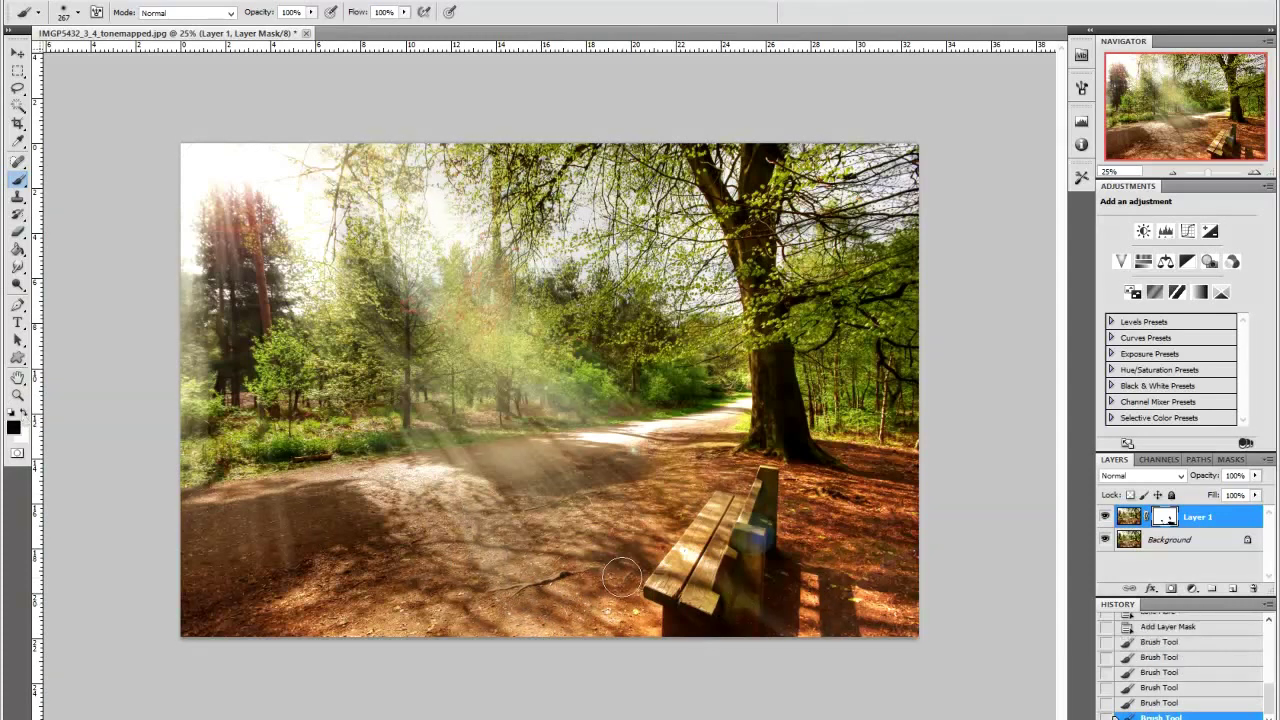
Step: Enlarge the brush to about 553 px and mask the flare off the left-hand trees
right_click(548, 494)
left_click_drag(692, 524, 704, 522)
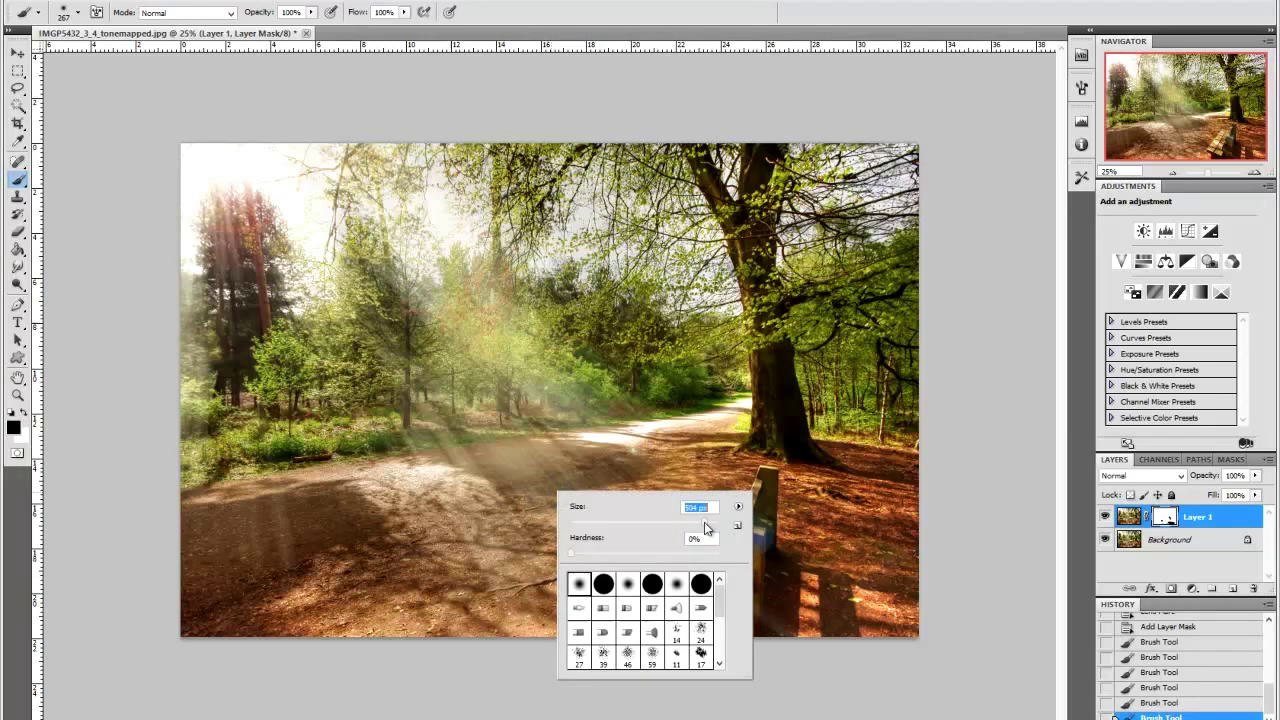
left_click(525, 450)
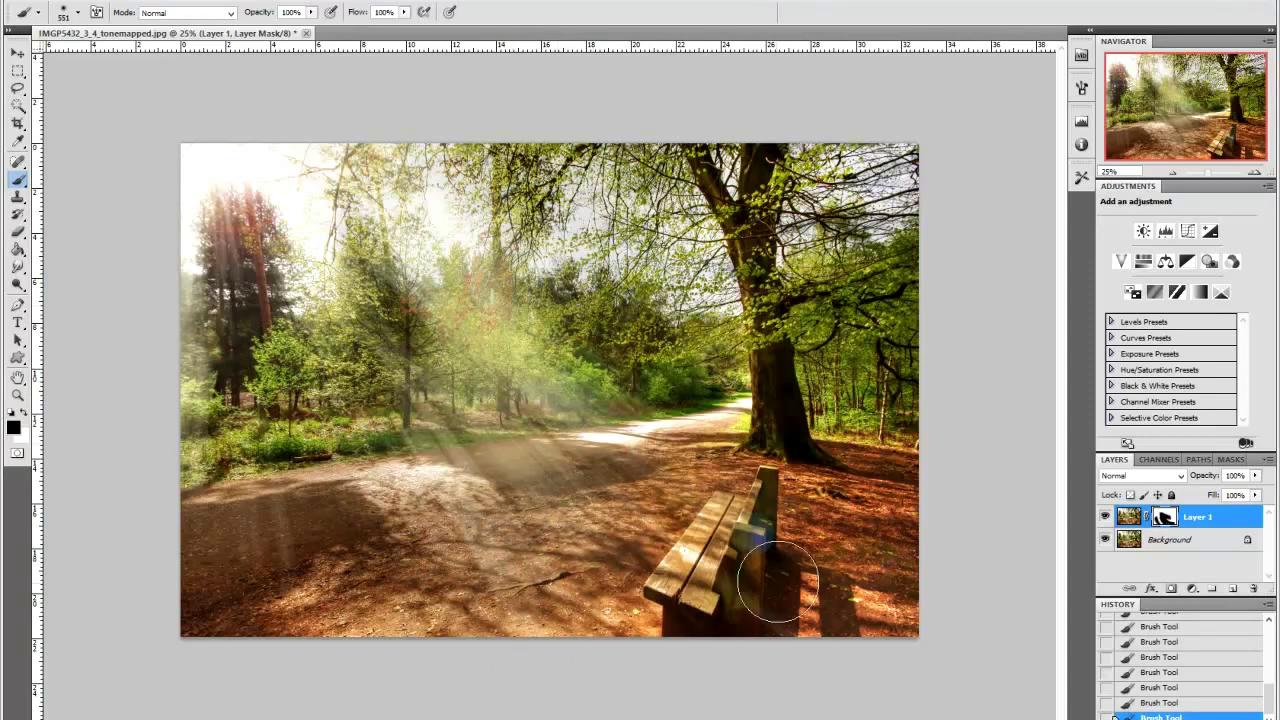
left_click_drag(285, 280, 247, 325)
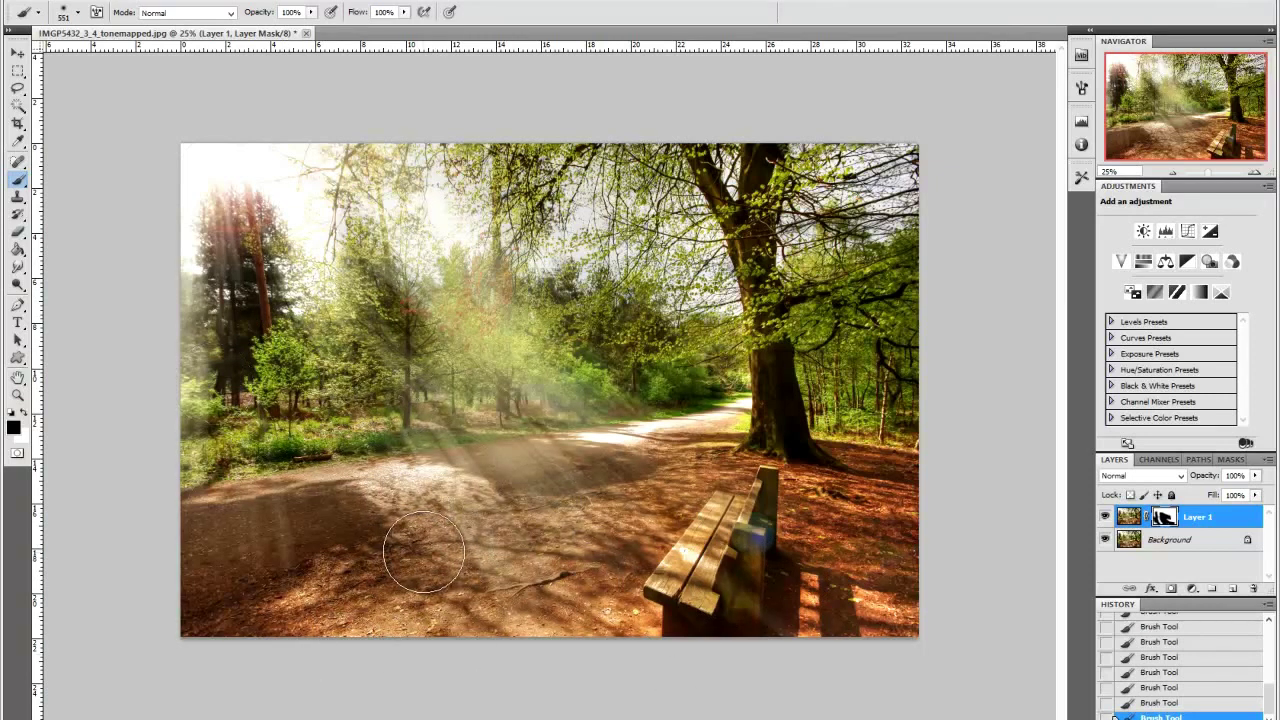
Step: Flatten Layer 1 into a single Background layer
right_click(1188, 520)
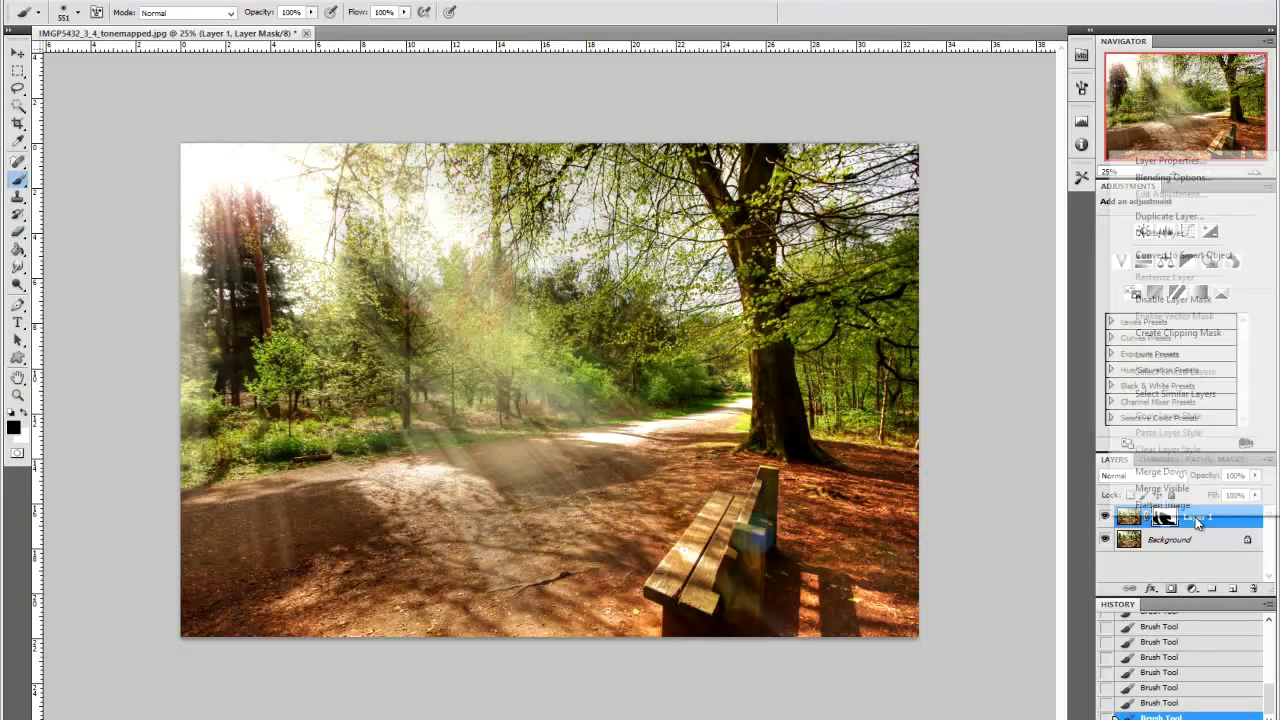
left_click(1196, 516)
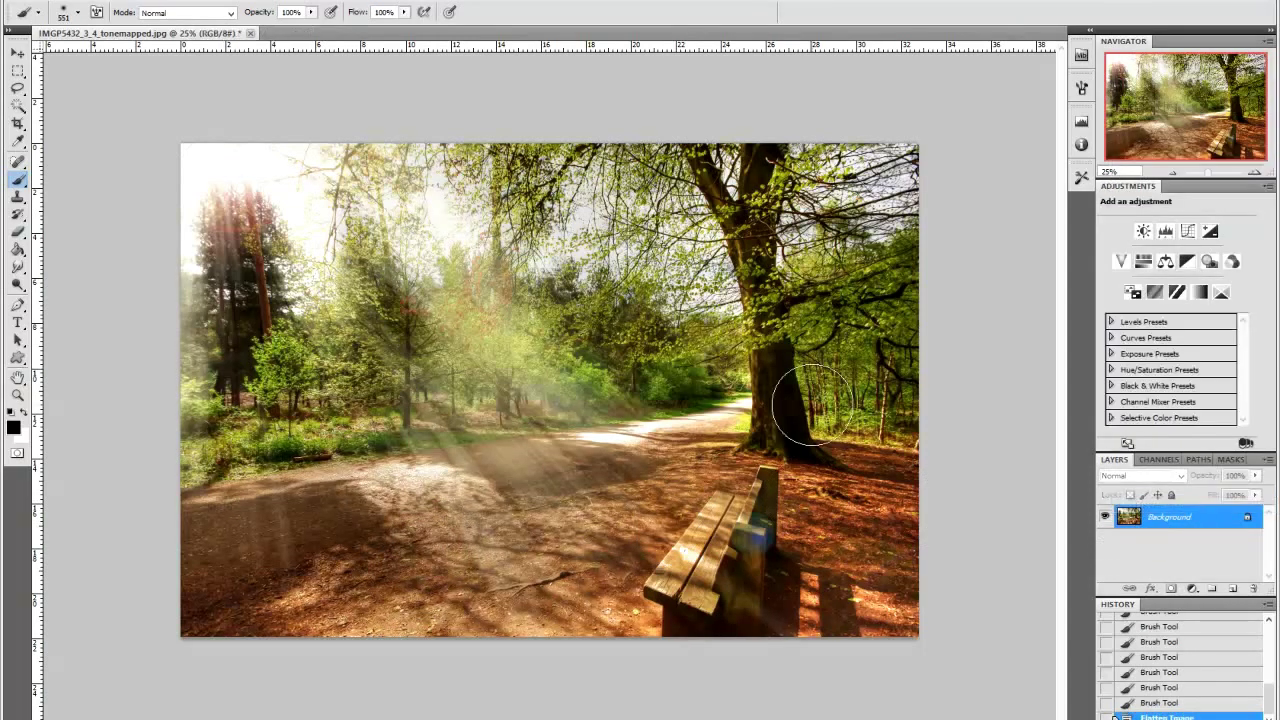
left_click(18, 53)
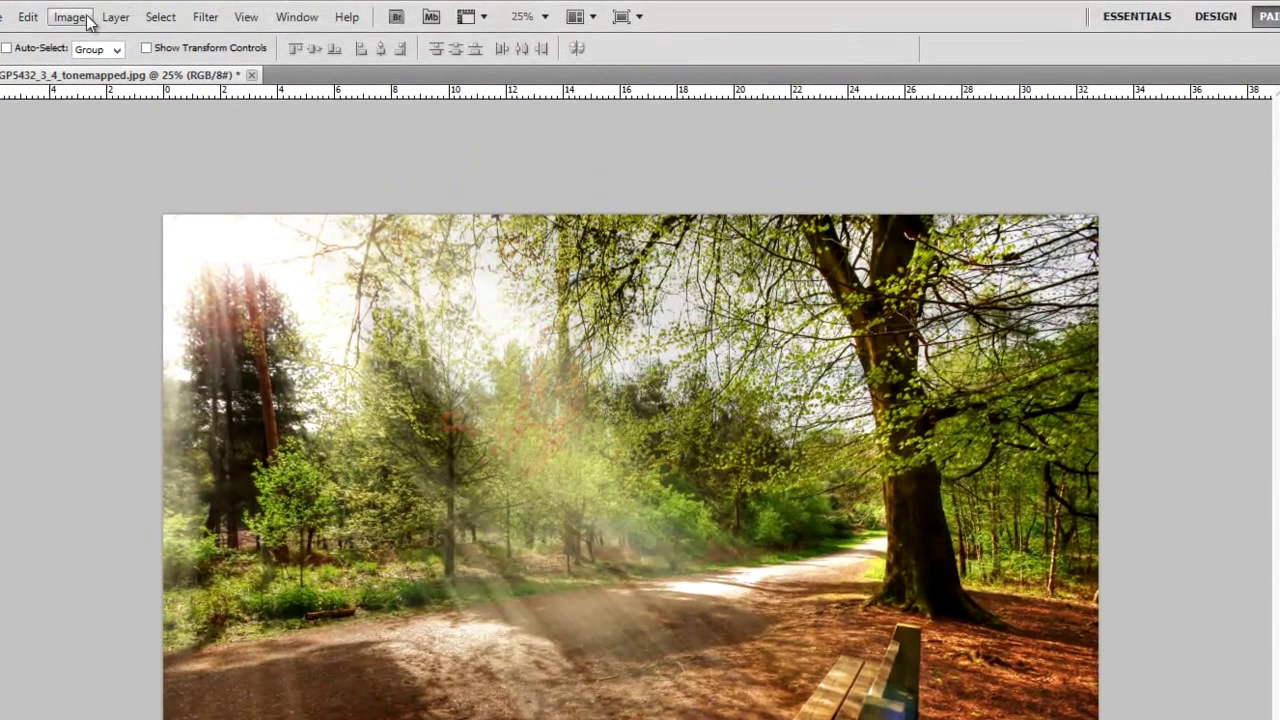
Step: Apply Levels with the midtone slider set to 0.85
left_click(94, 20)
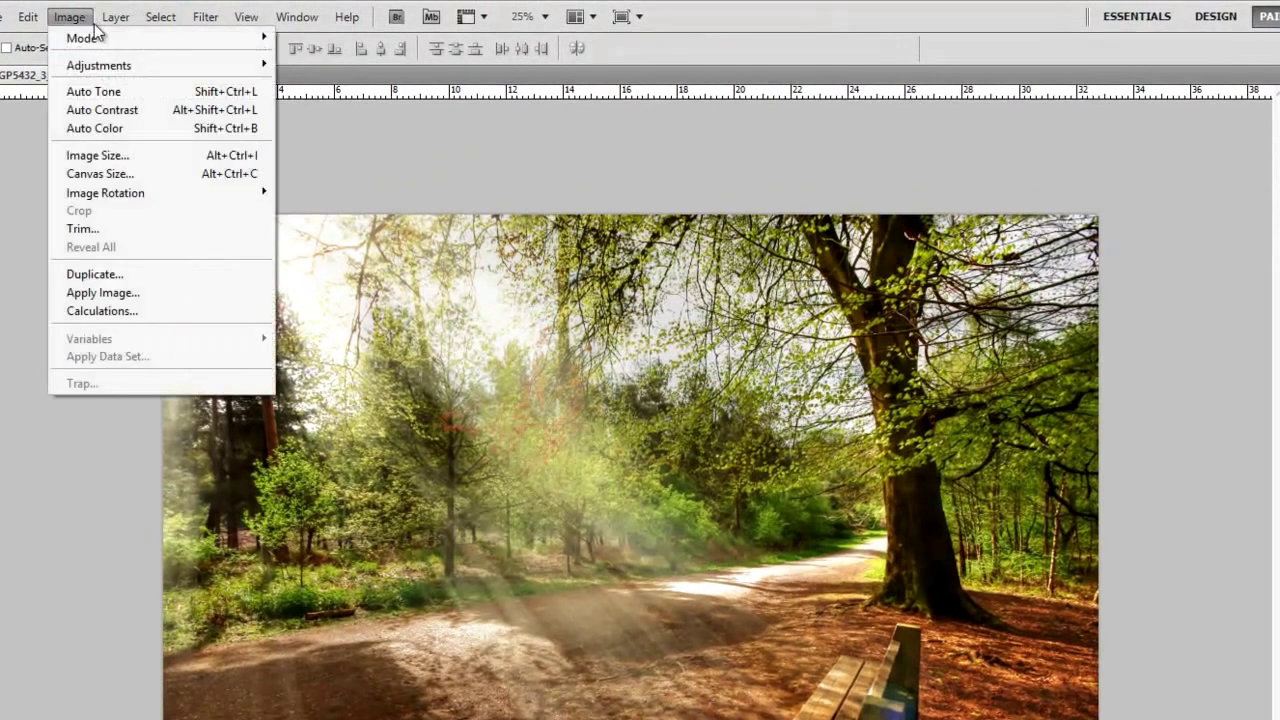
mouse_move(97, 65)
left_click(285, 80)
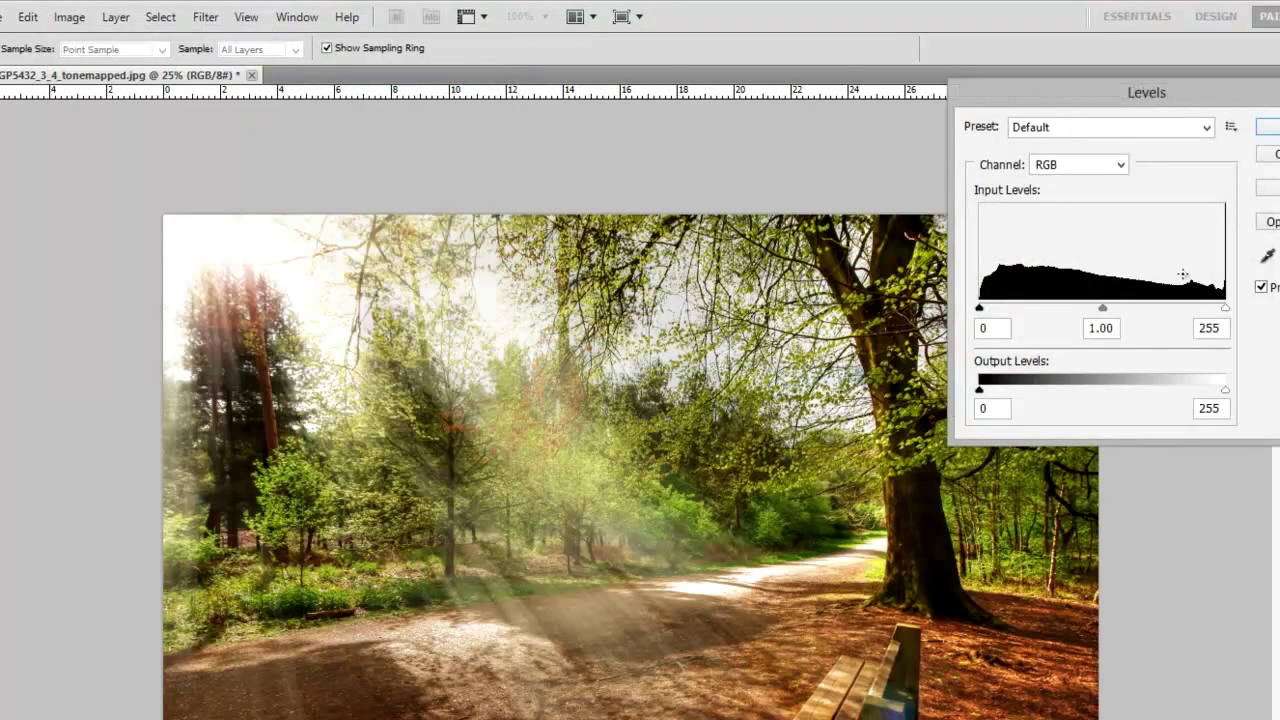
left_click_drag(1106, 314, 1113, 313)
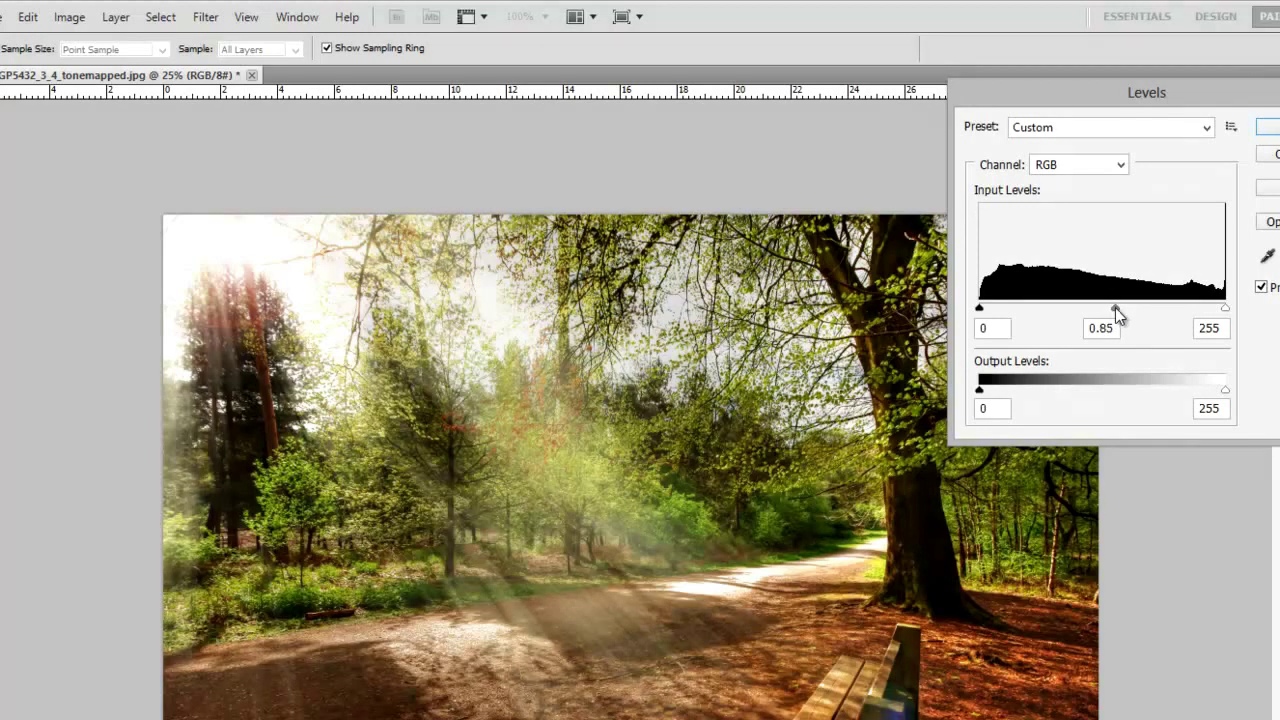
left_click(1265, 127)
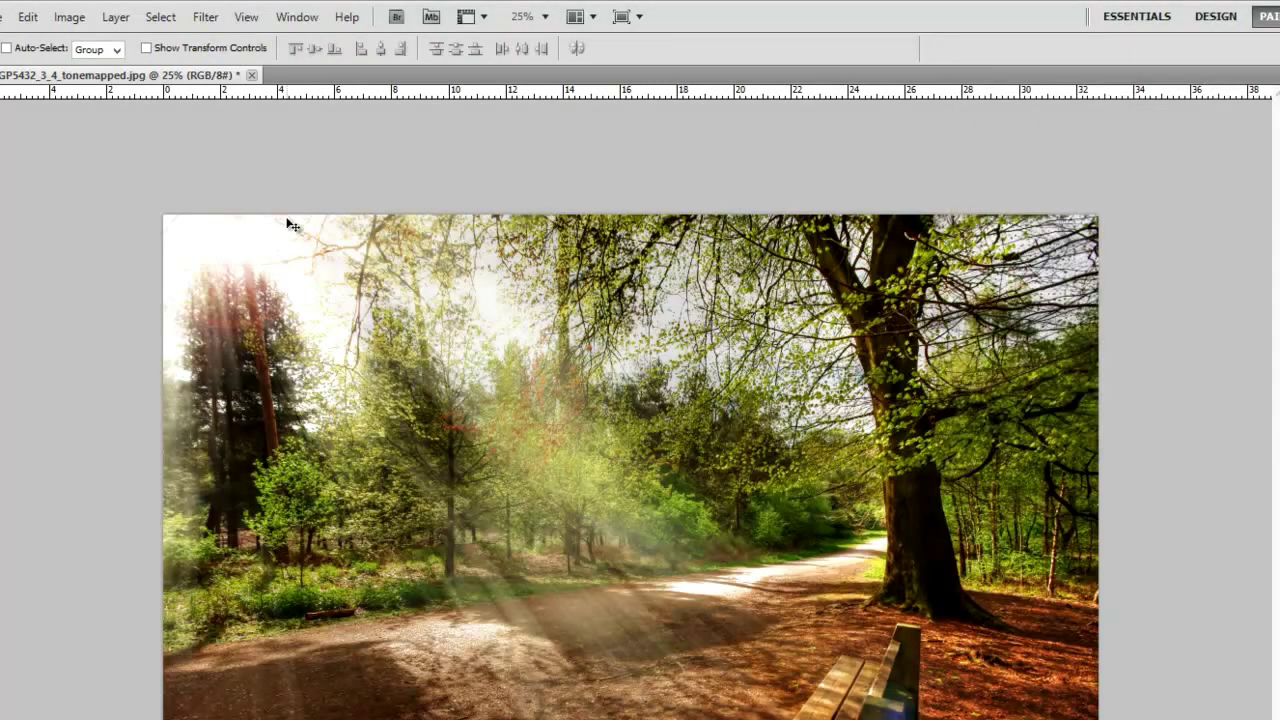
Step: Lower the photo's saturation to -41 with Hue/Saturation
left_click(62, 20)
mouse_move(87, 65)
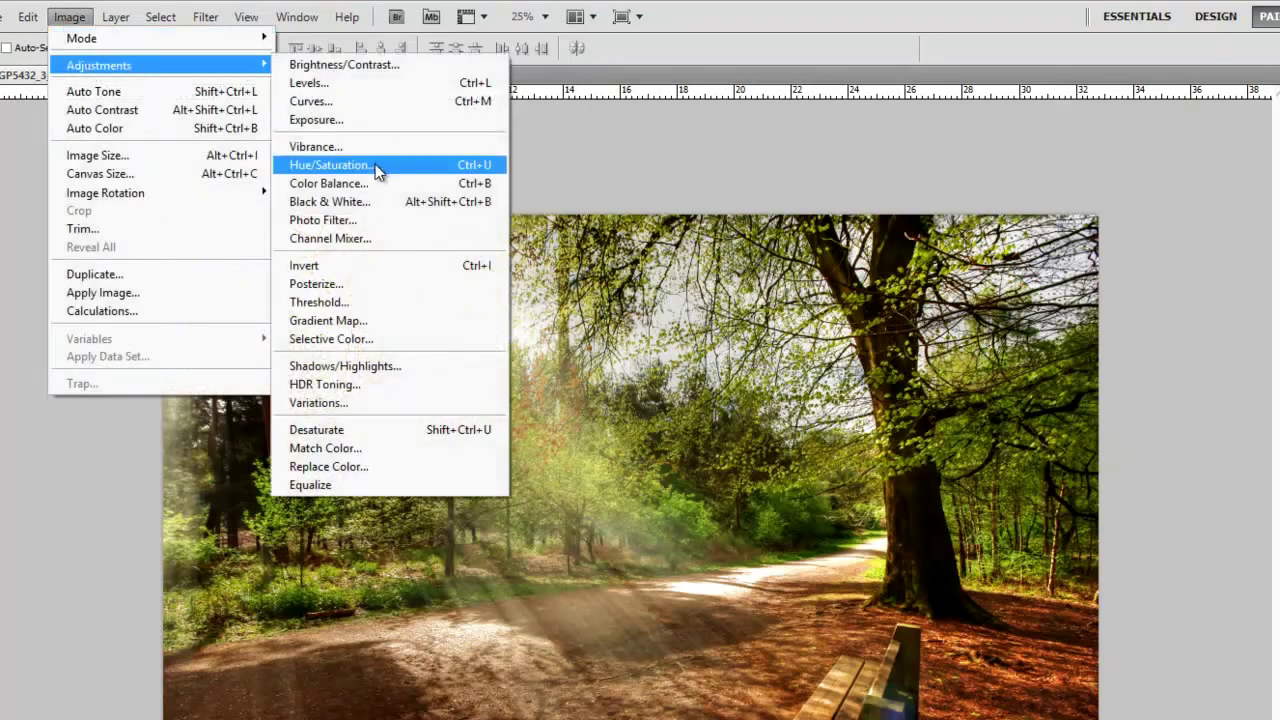
left_click(376, 166)
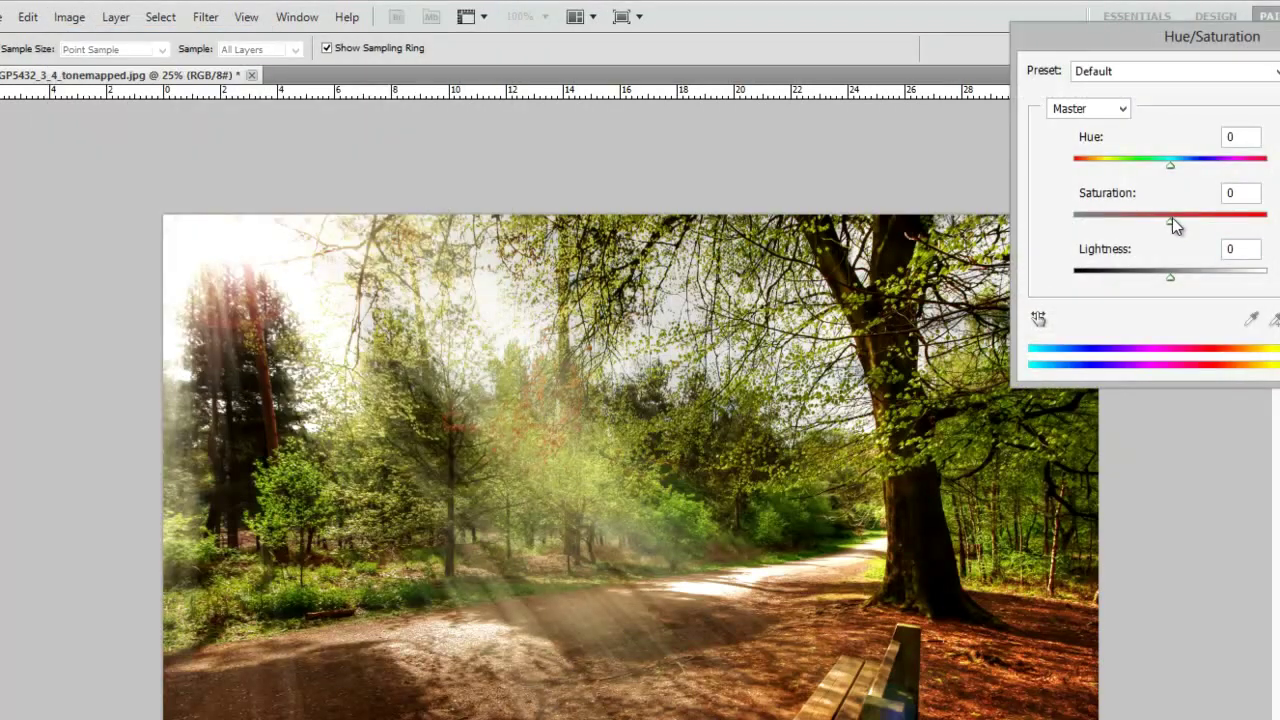
left_click_drag(1172, 218, 1150, 223)
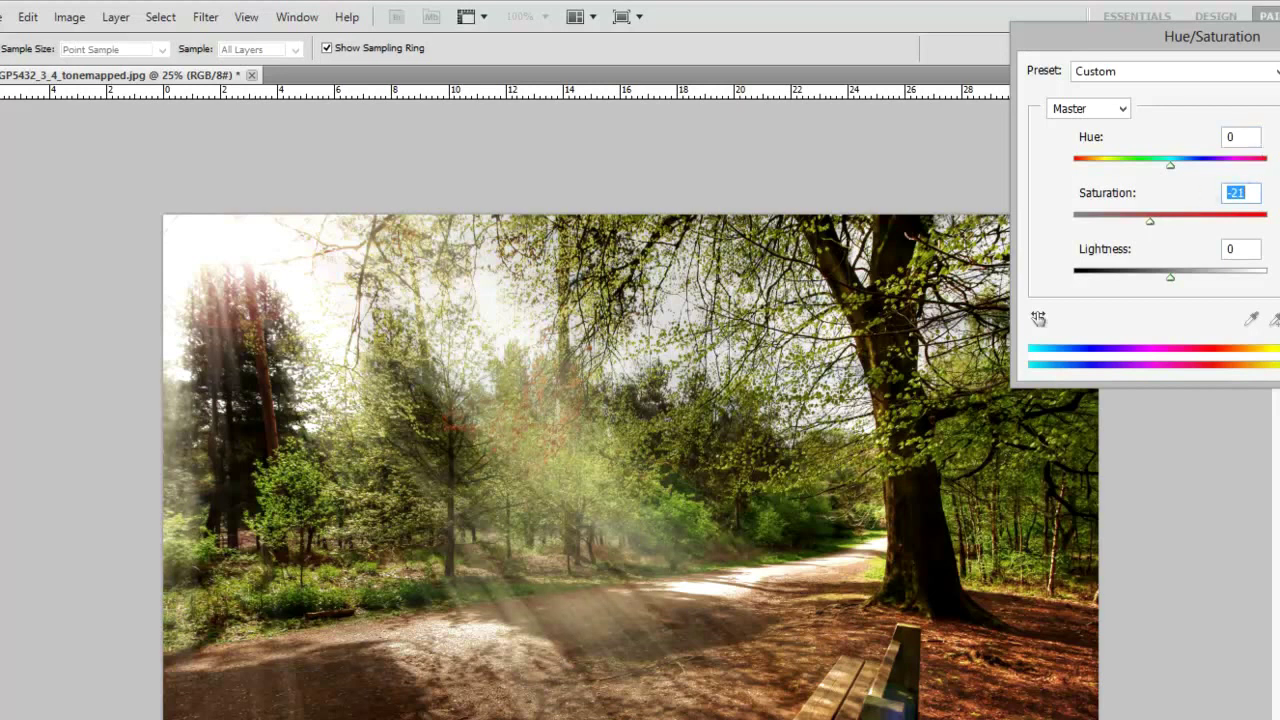
type("-41")
key("Return")
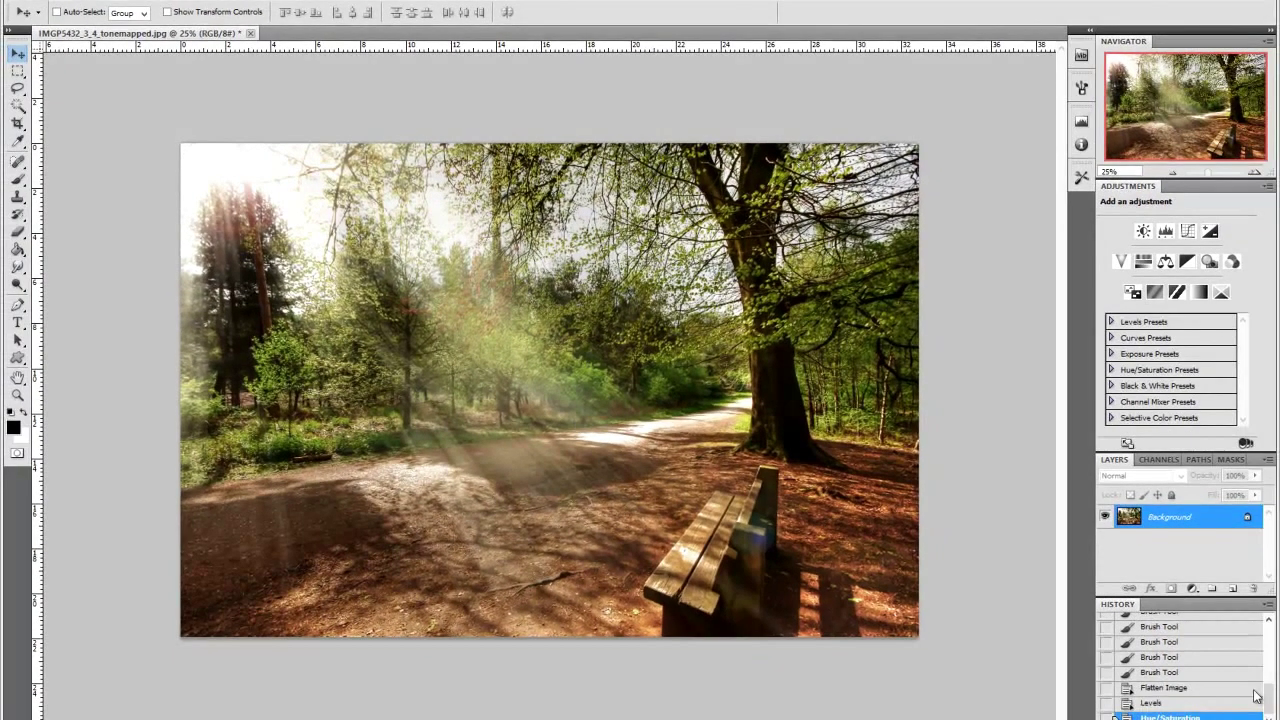
scroll(1260, 697, "up", 5)
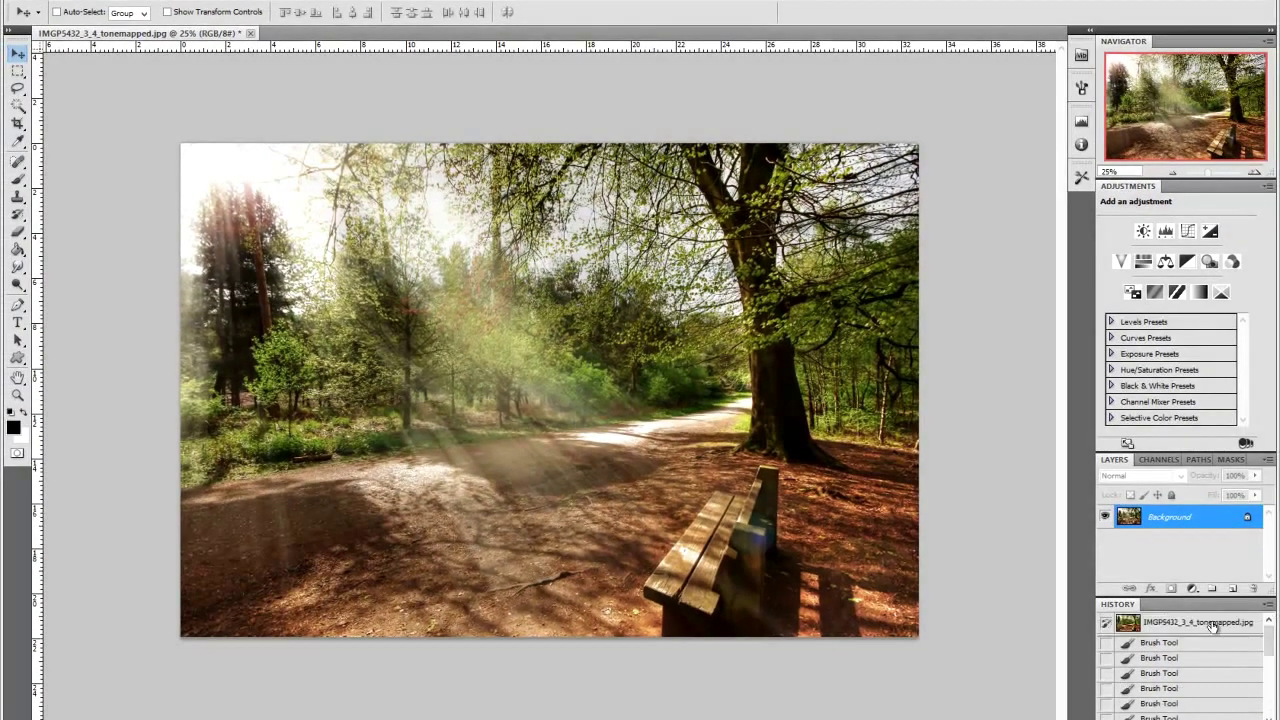